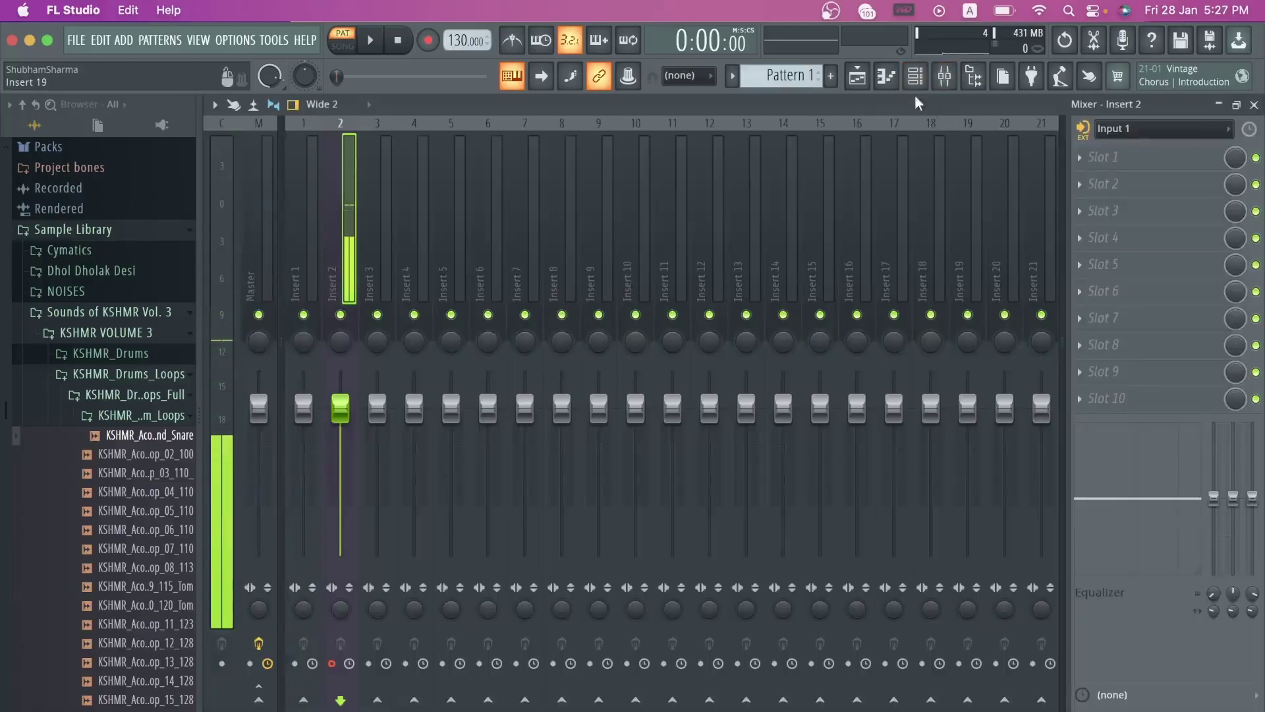
Look up the installed edition and version in the About information, starting from the playlist.
click(858, 76)
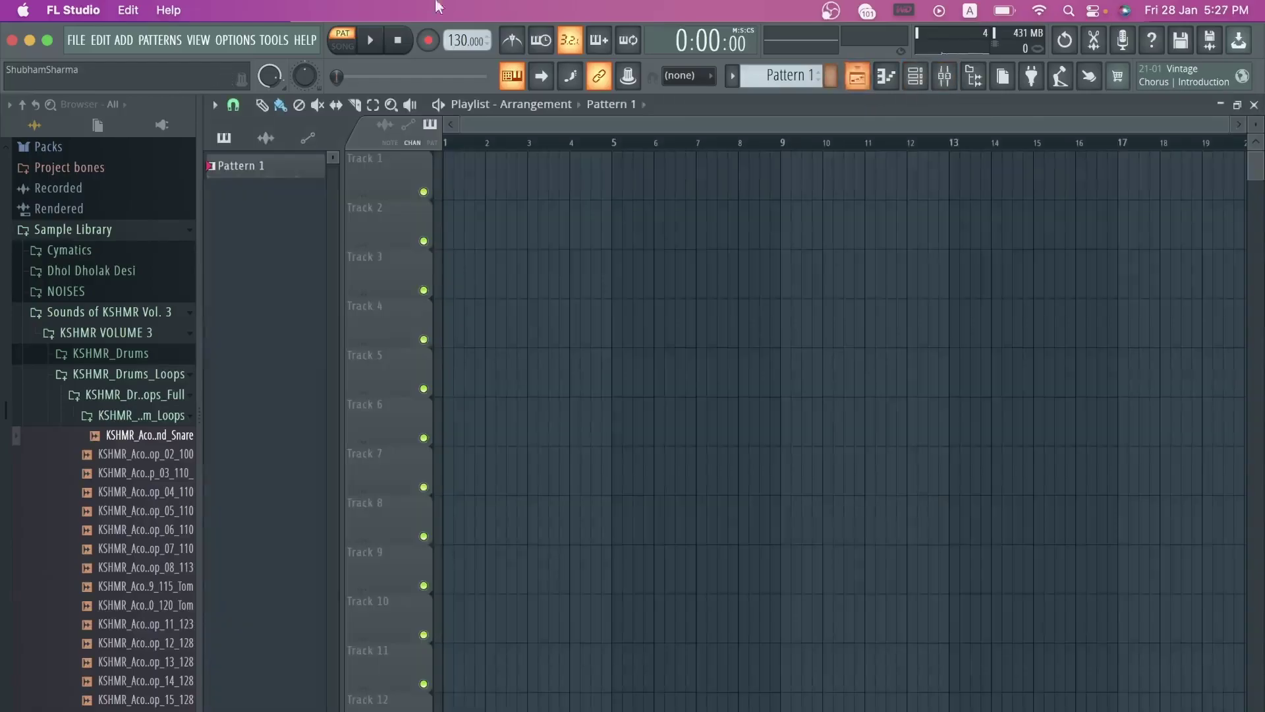
click(307, 42)
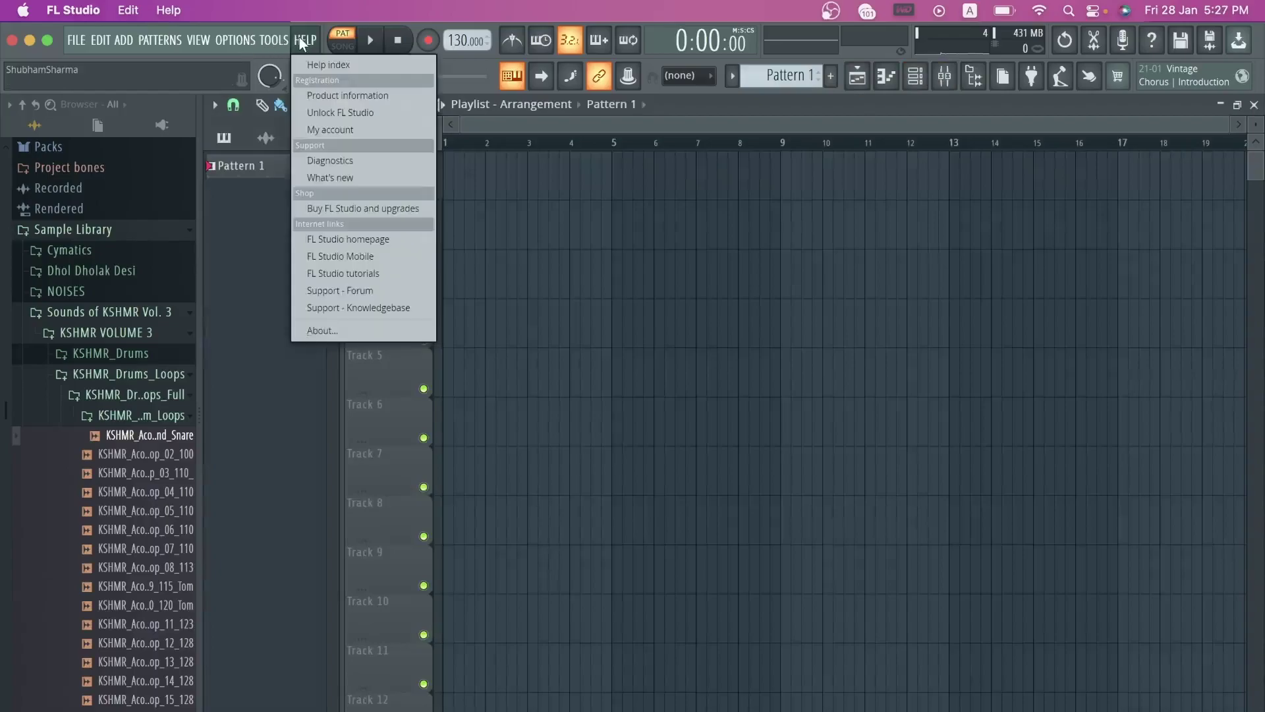
click(321, 330)
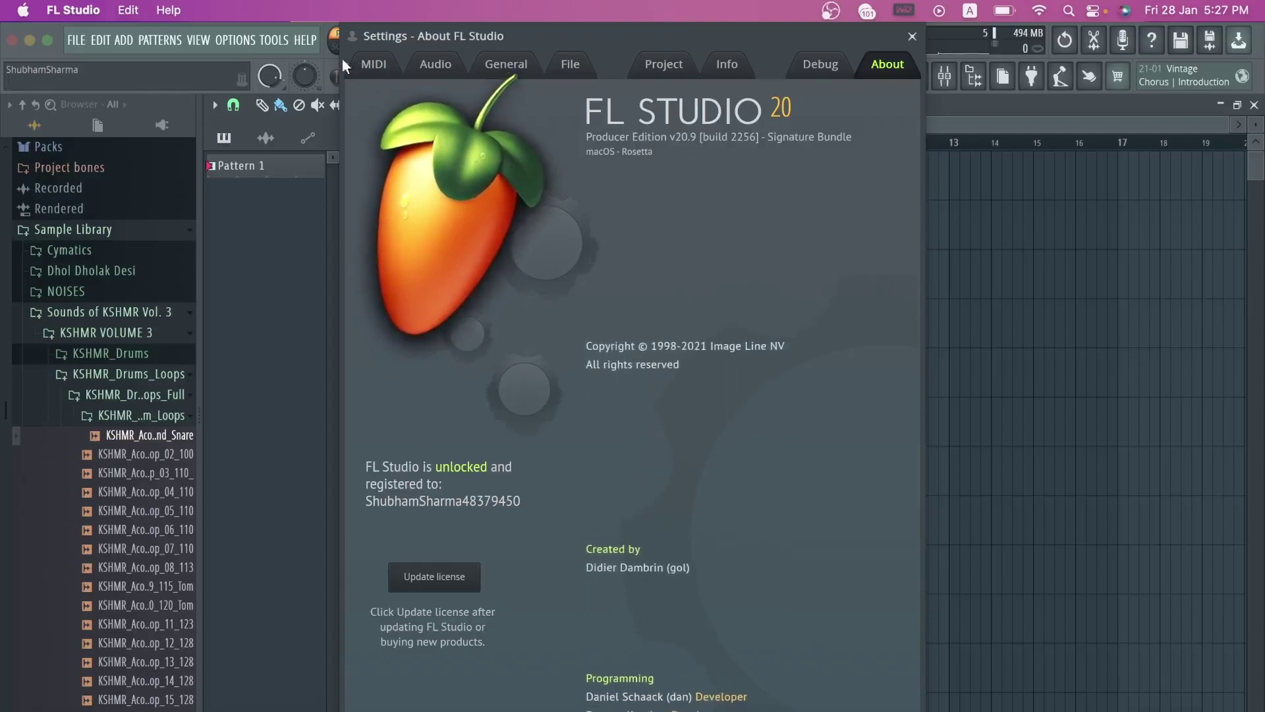
click(914, 37)
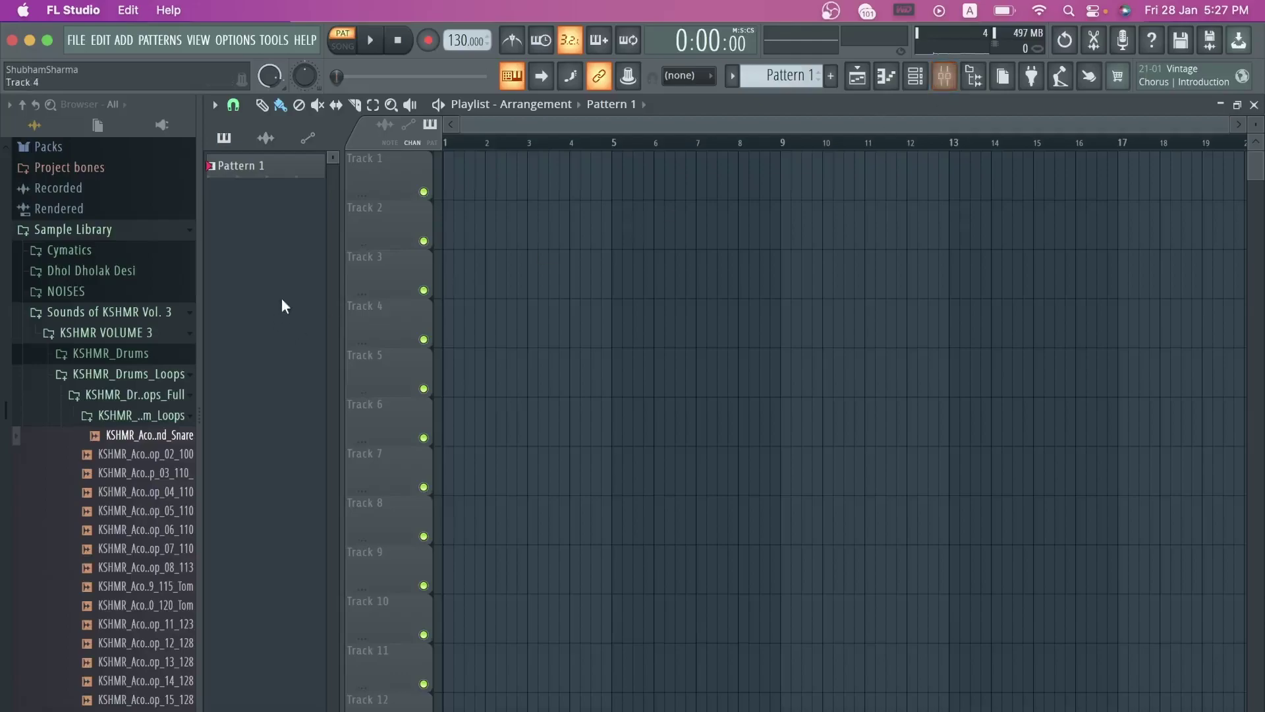
Check the external audio input assigned to mixer Insert 2 against Insert 4, and return to the playlist.
click(946, 77)
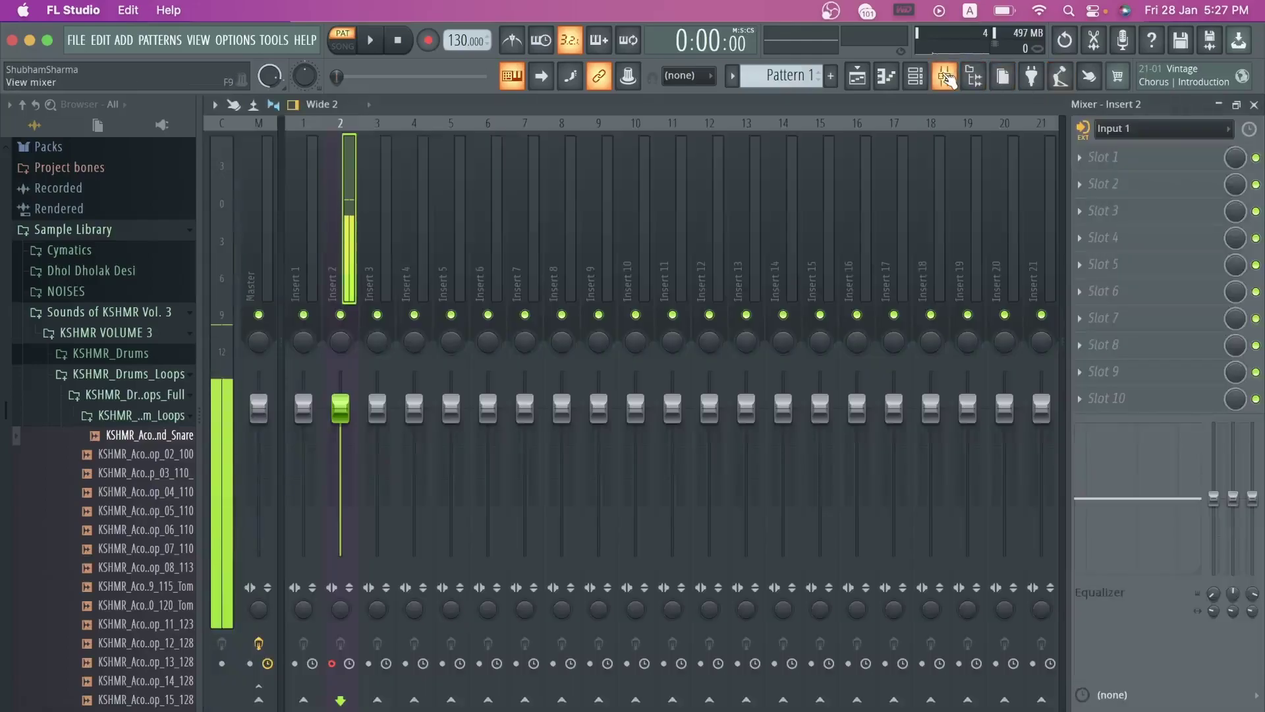
click(421, 219)
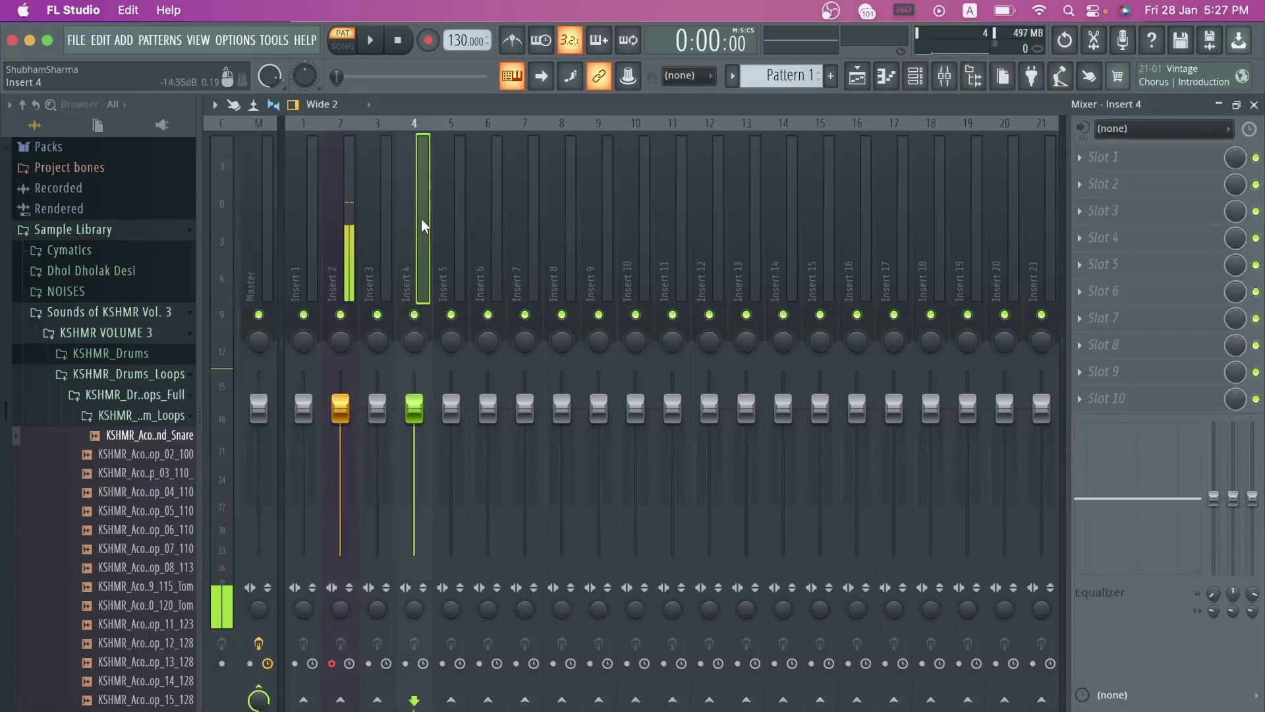
click(335, 235)
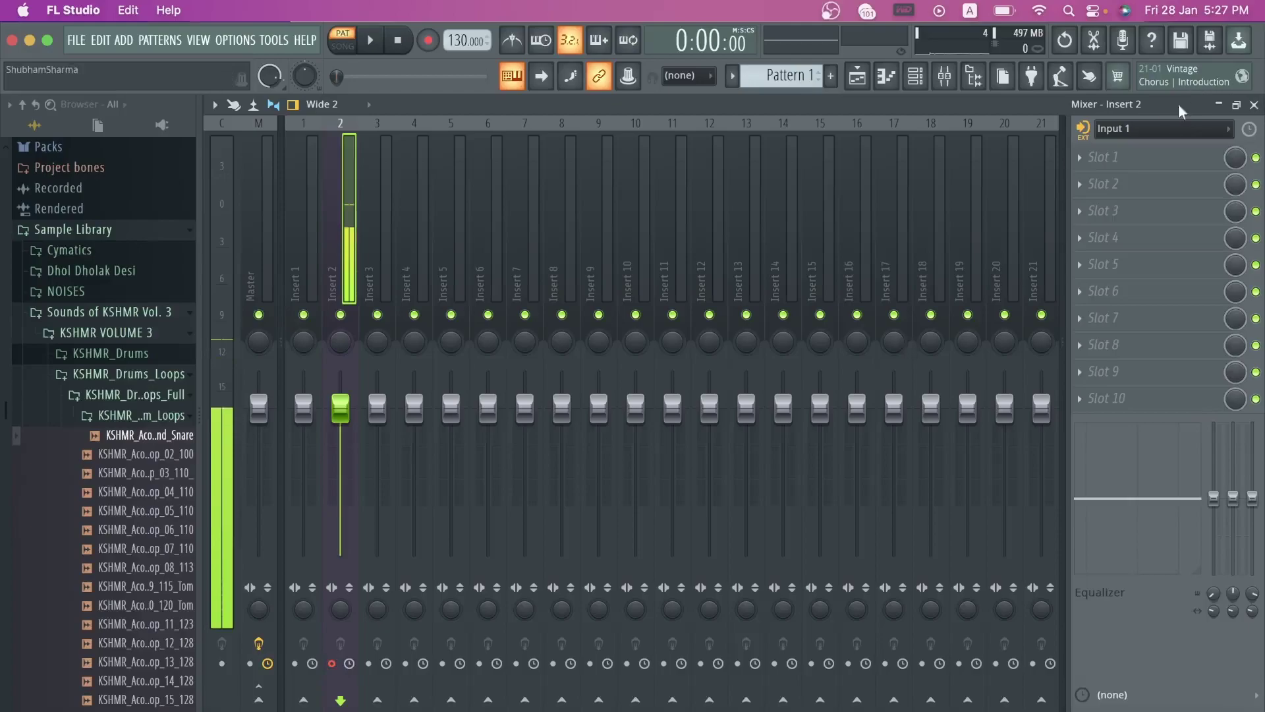
click(1160, 122)
click(1155, 123)
click(881, 80)
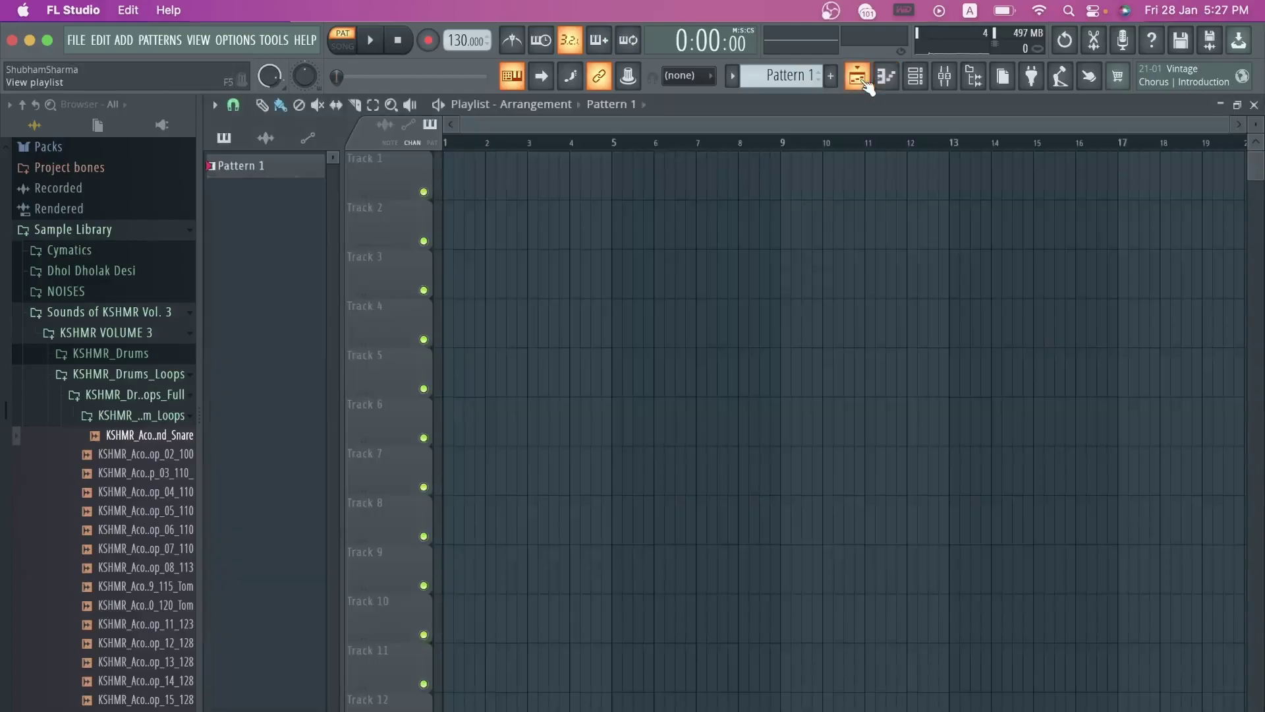
Enable recording, dismiss the question about what to record, and compare the mixer with the playlist.
click(429, 41)
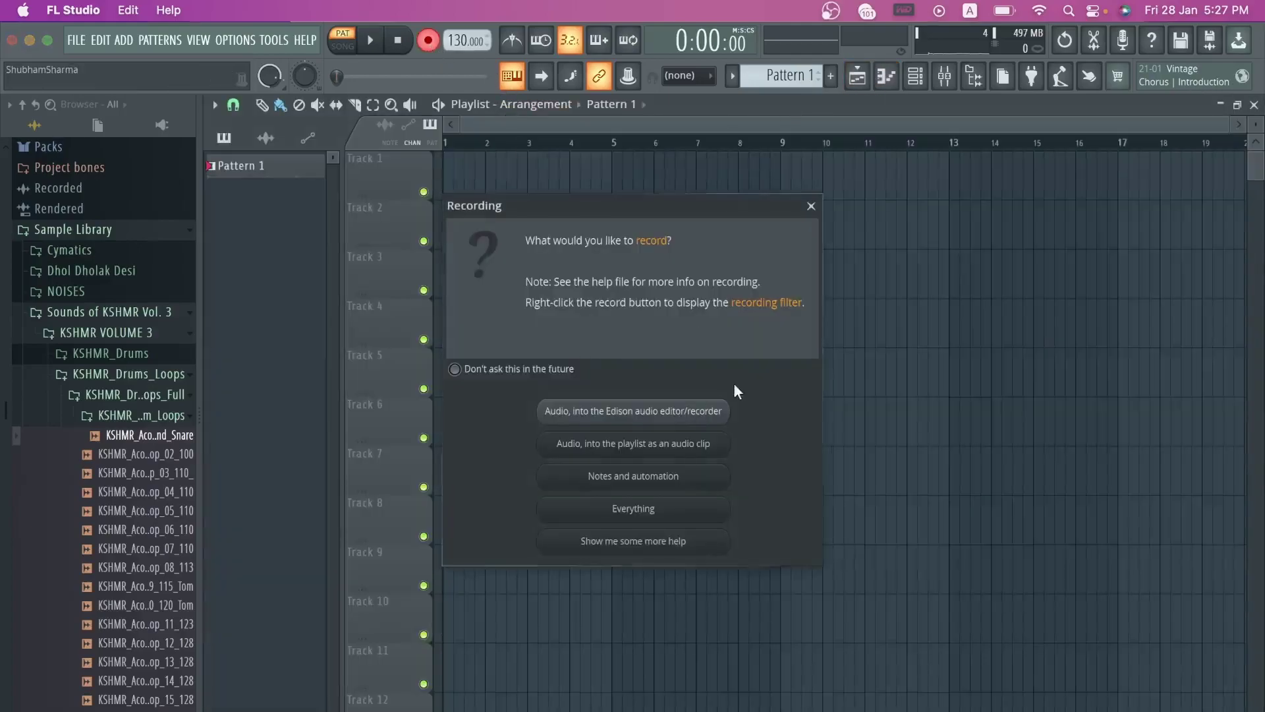
click(812, 207)
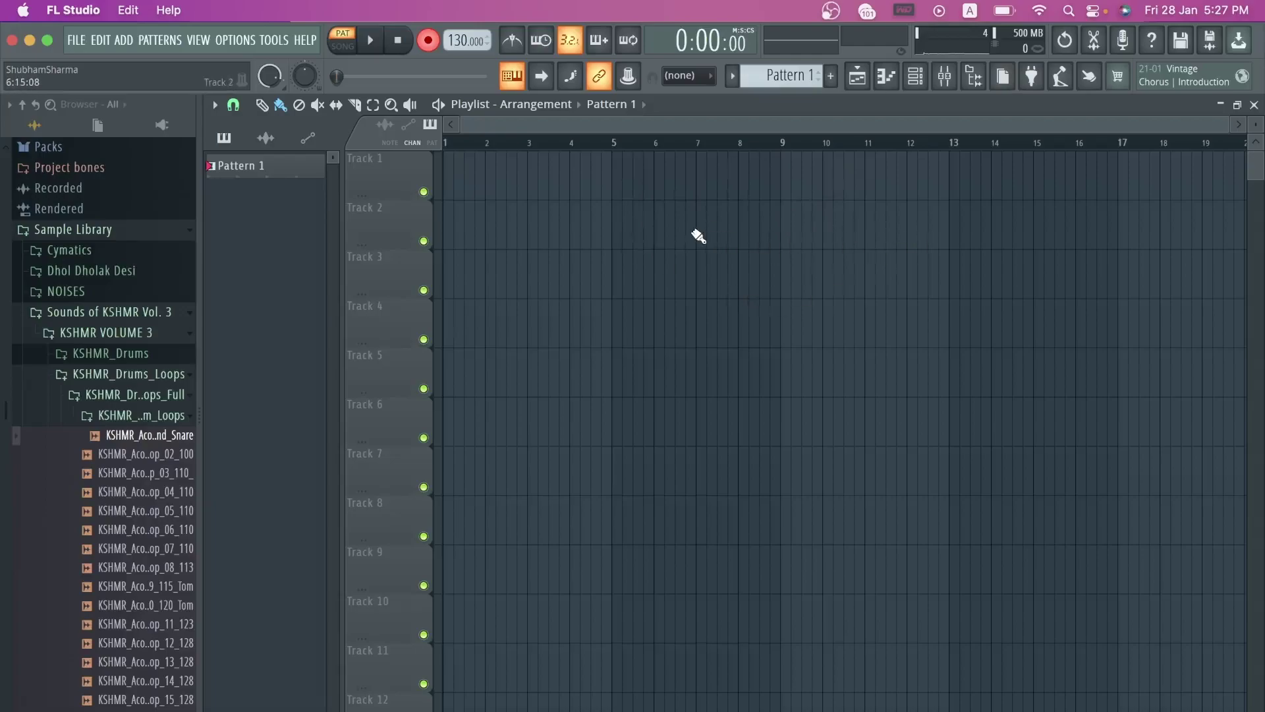
click(945, 76)
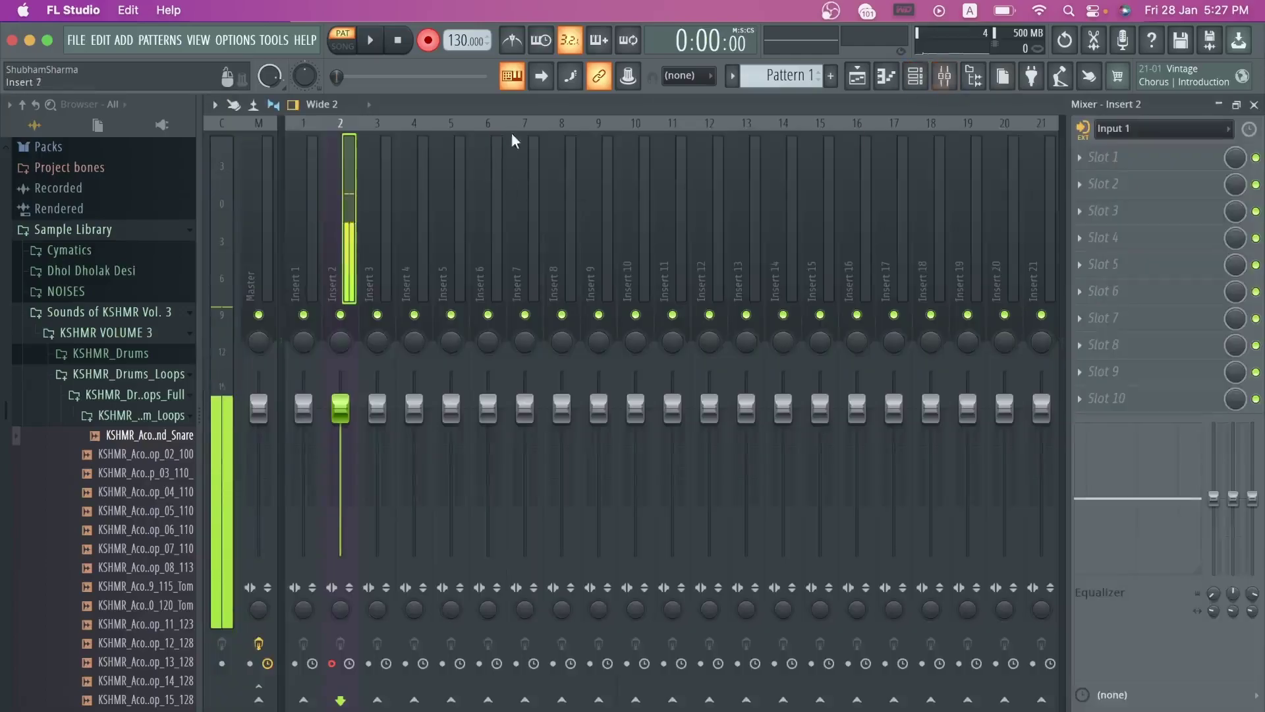
click(862, 78)
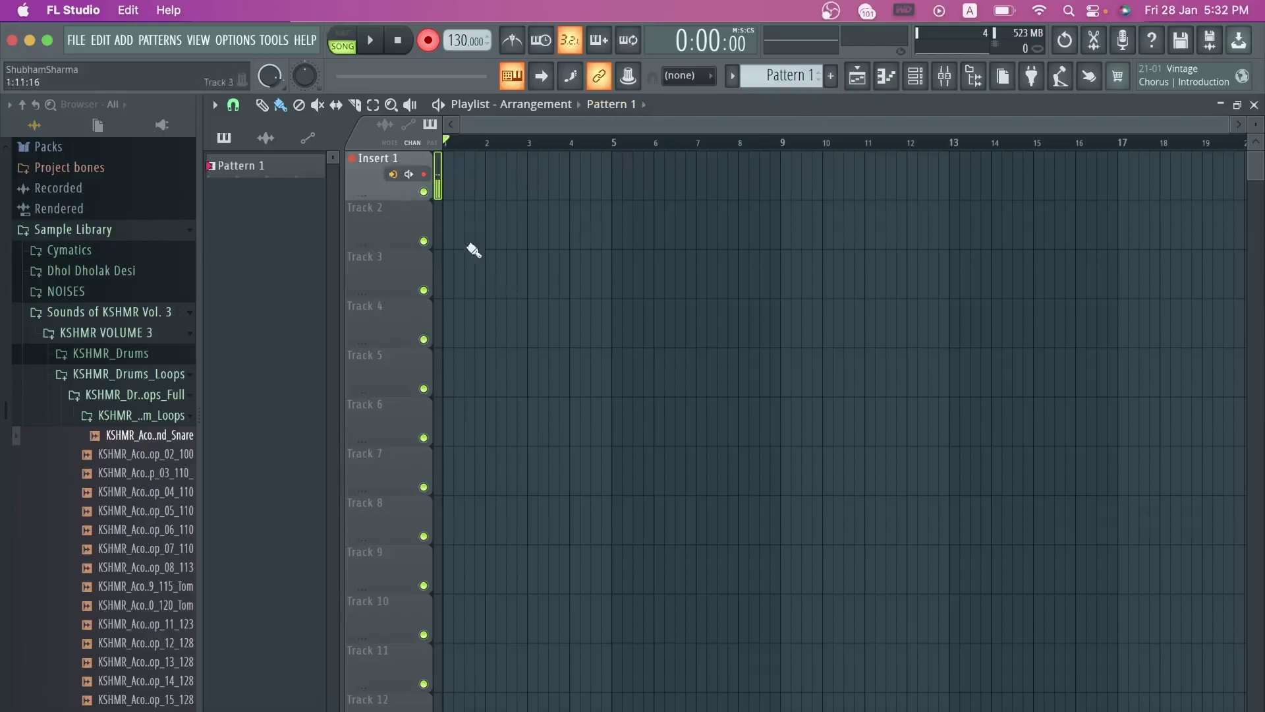
Examine the input assignments and signal levels of the first four mixer inserts, and return to the playlist.
click(945, 80)
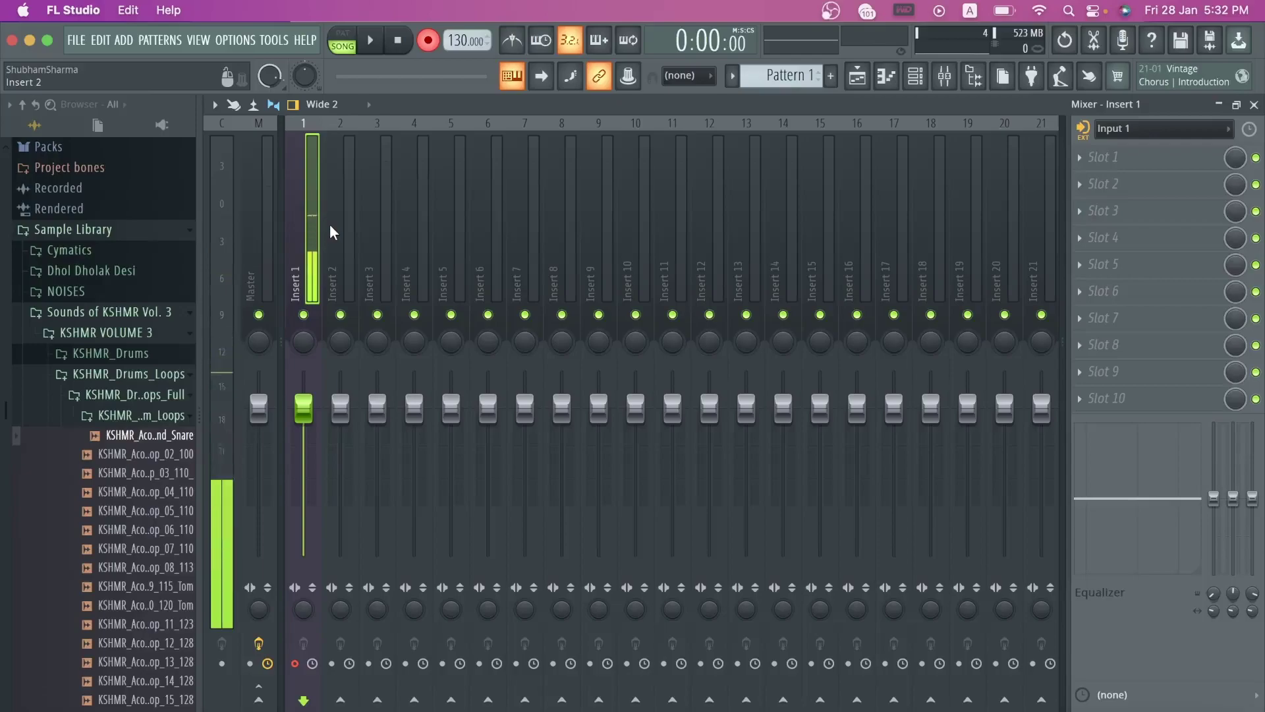
click(346, 192)
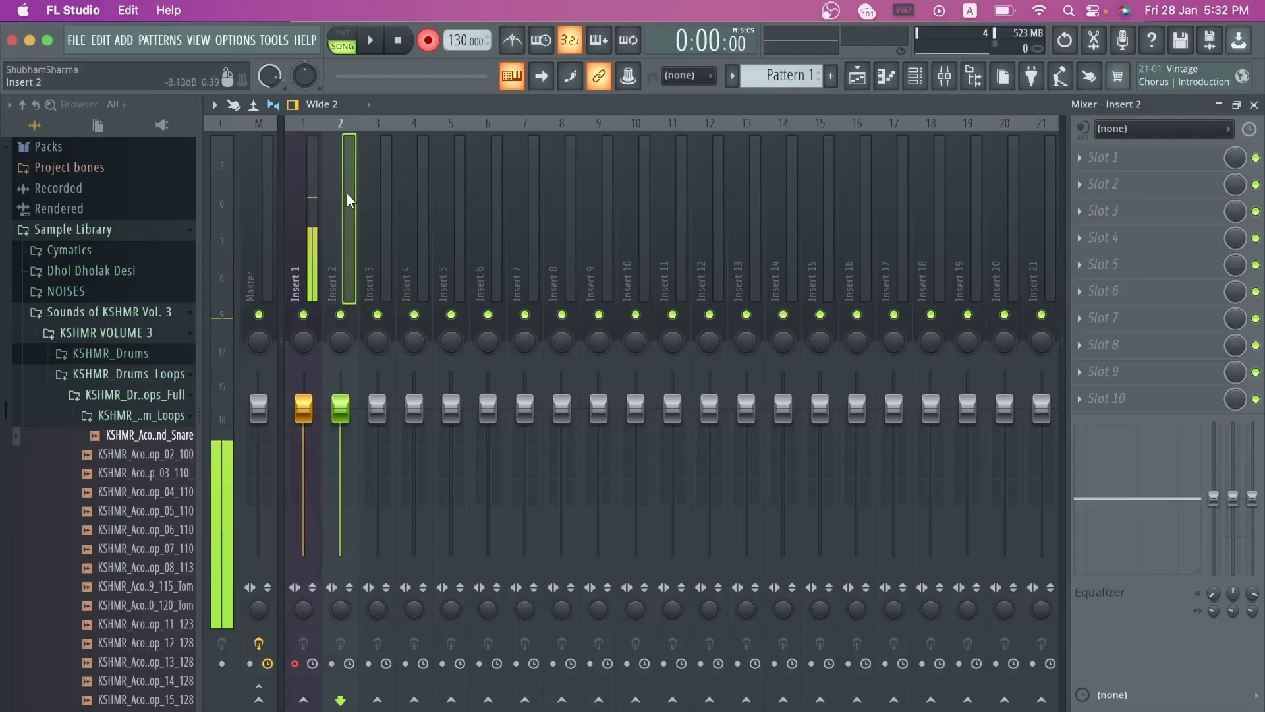
click(311, 187)
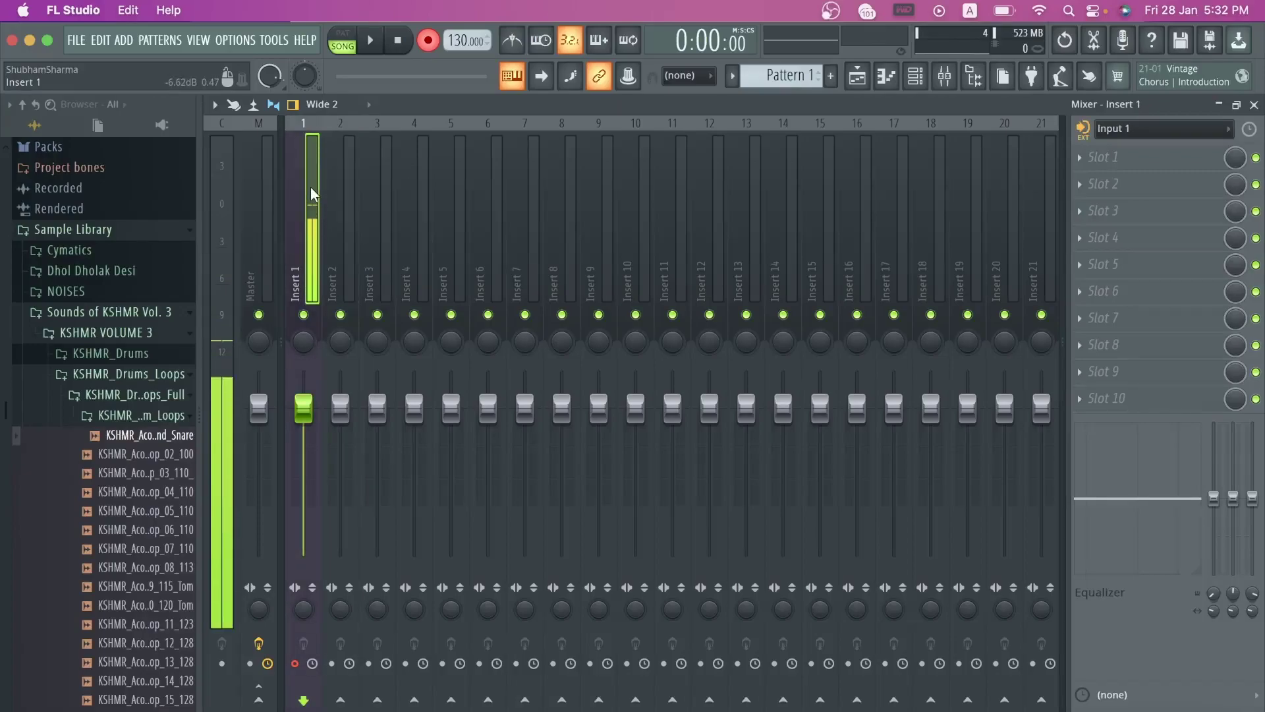
click(356, 217)
click(404, 220)
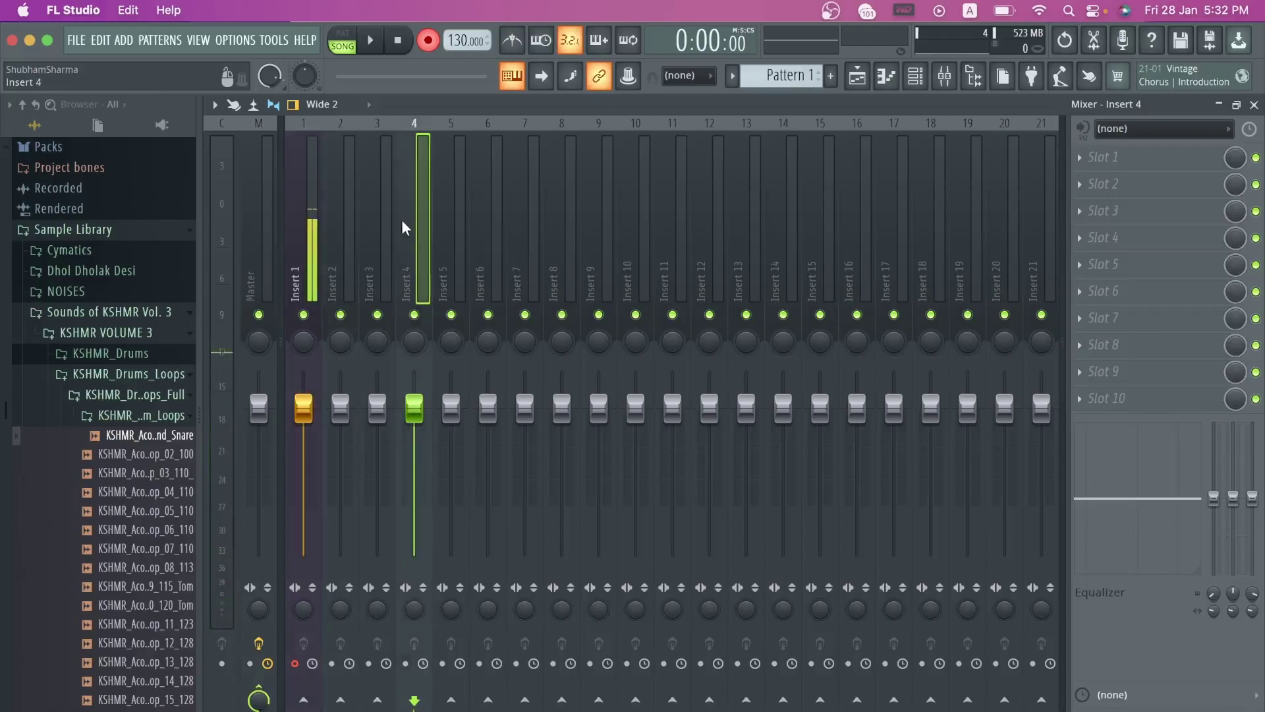
click(389, 219)
click(859, 77)
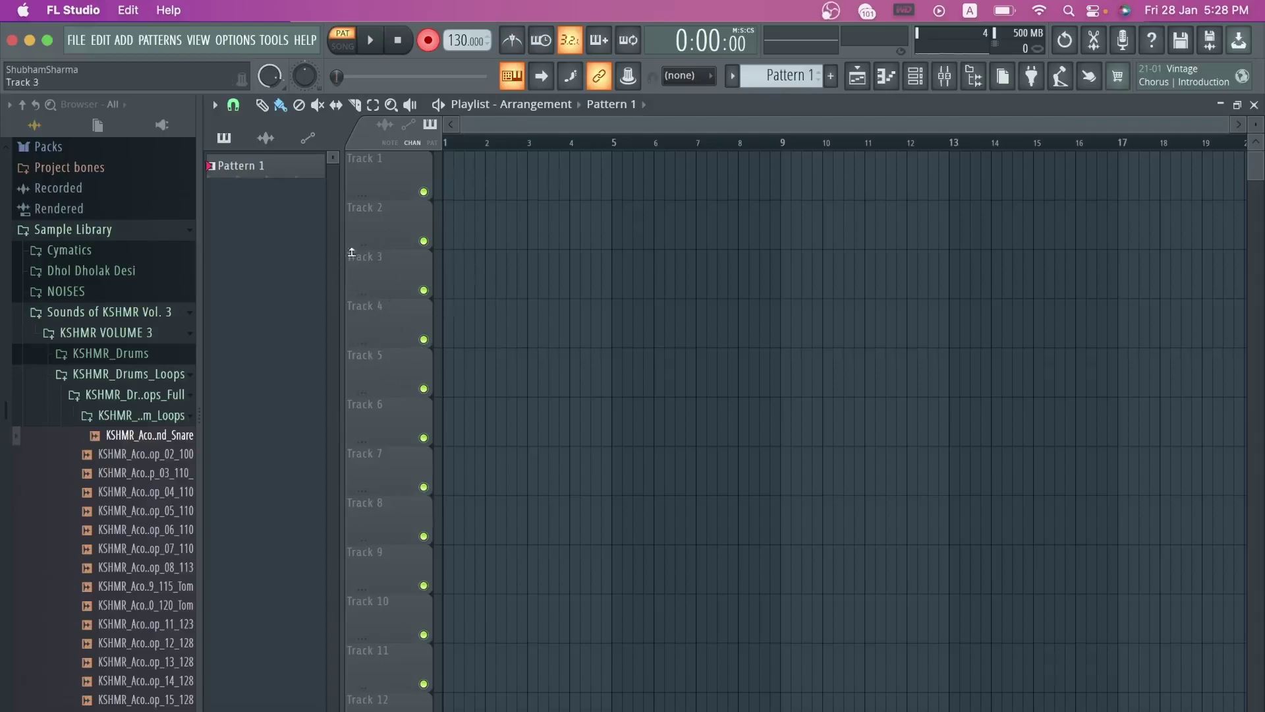
right_click(395, 186)
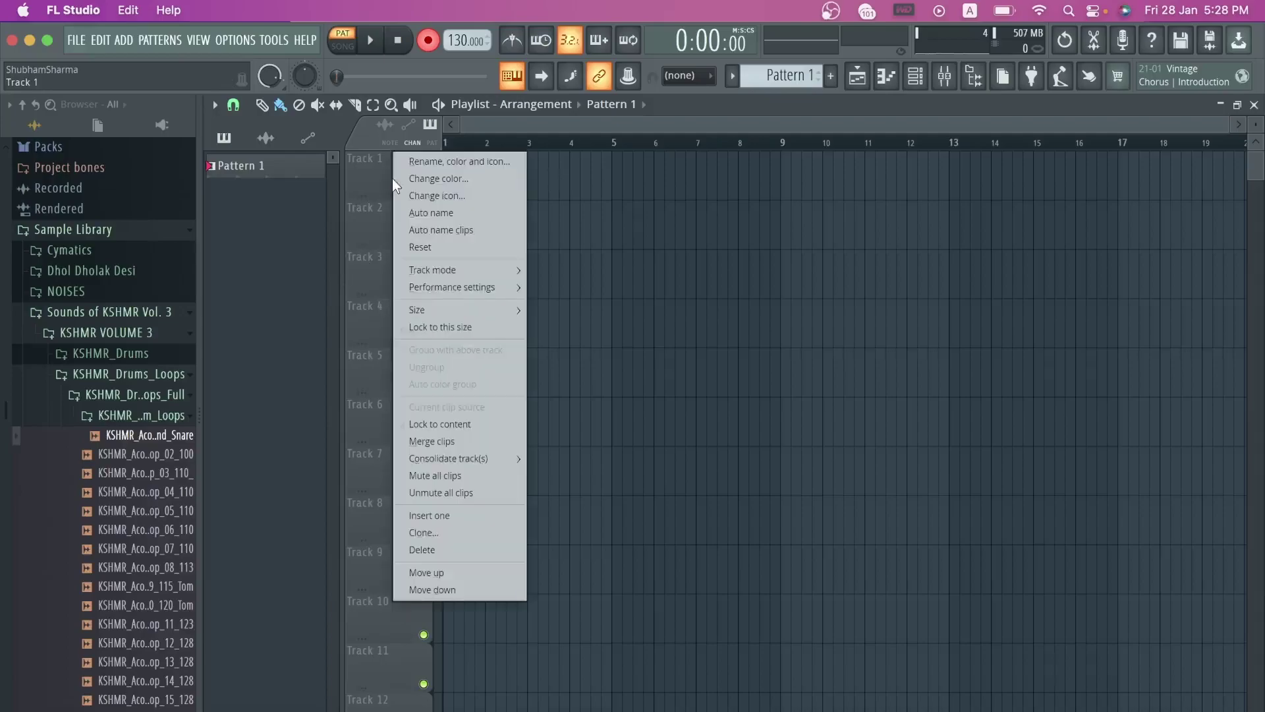
mouse_move(461, 270)
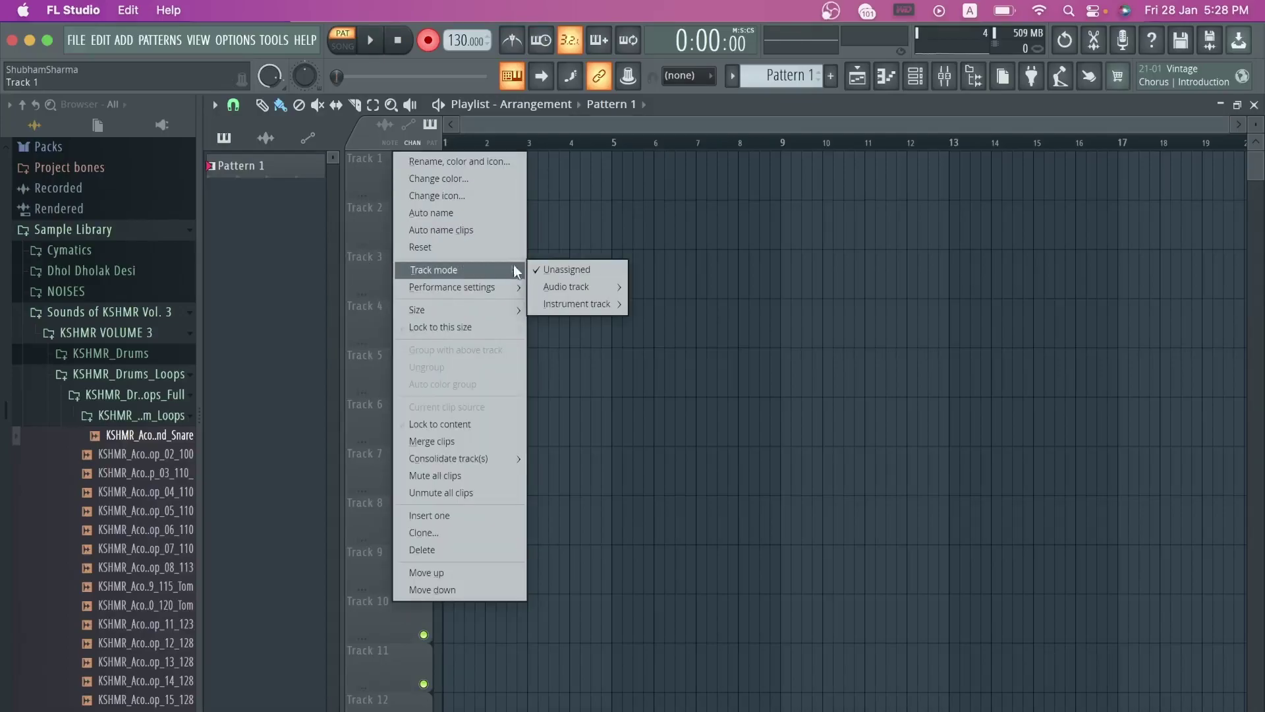
mouse_move(557, 286)
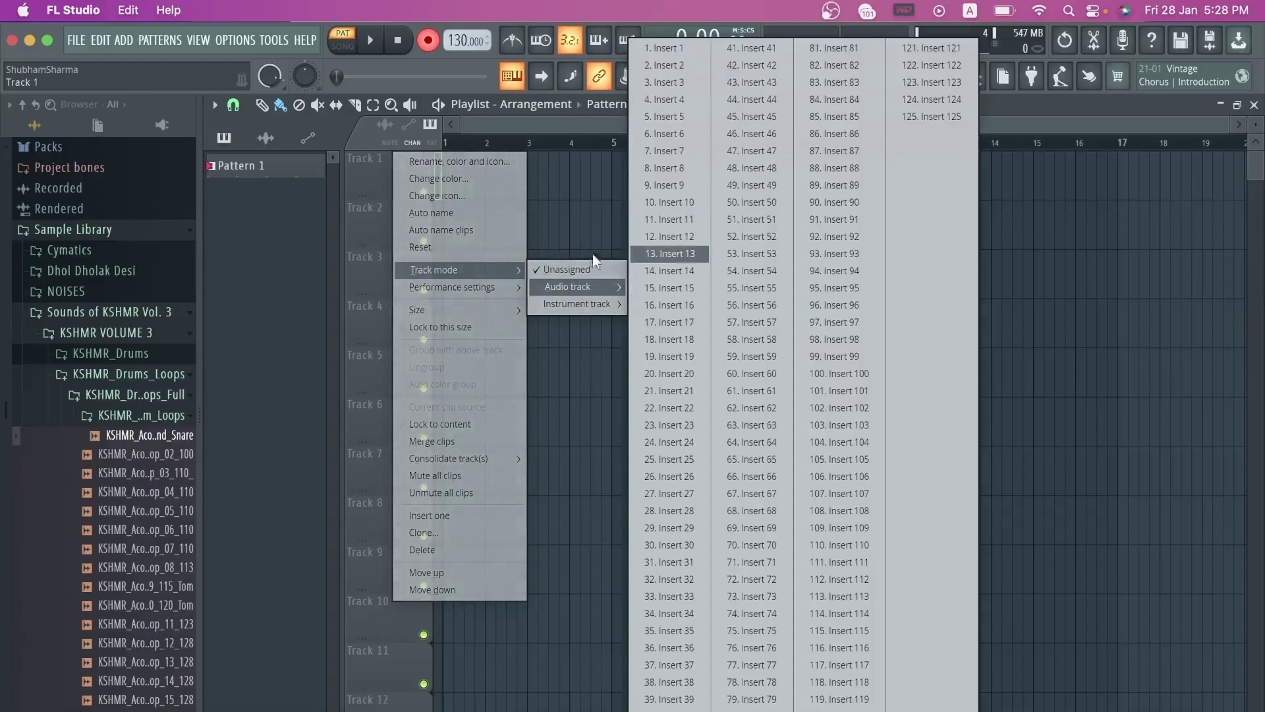
click(367, 177)
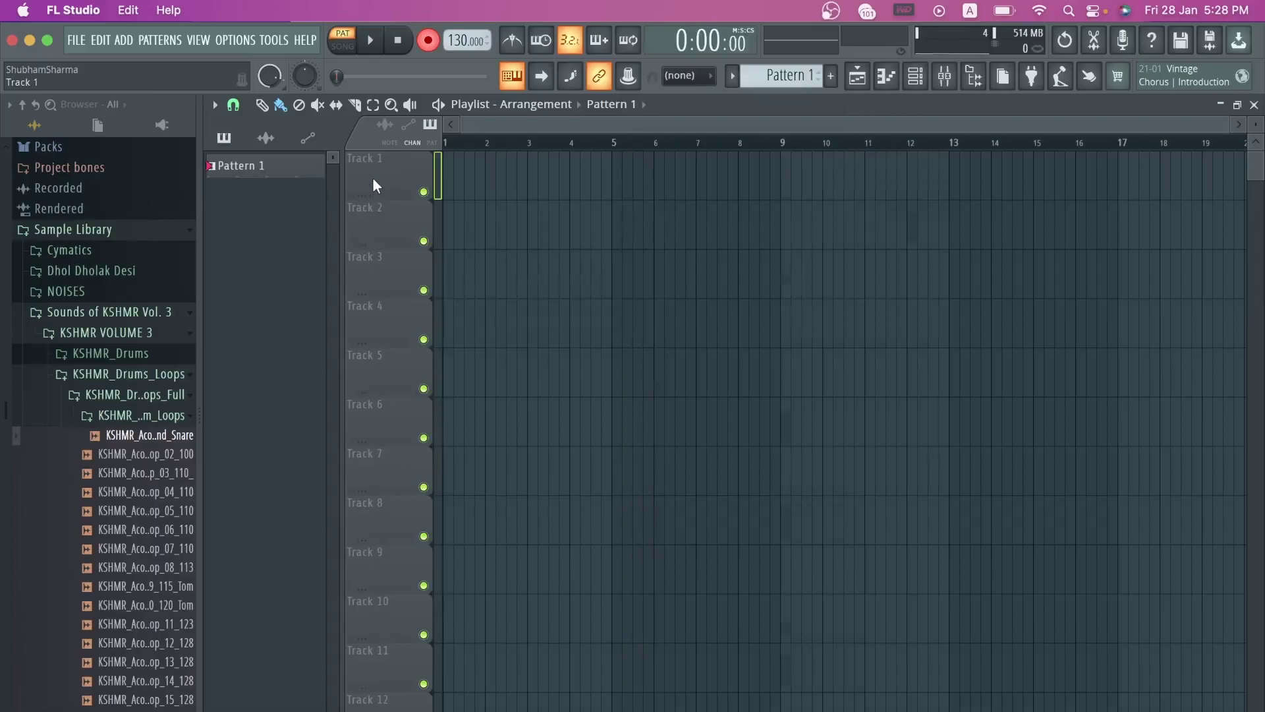
right_click(373, 177)
click(350, 176)
Set playlist Track 1 to audio track mode linked to mixer Insert 1.
right_click(397, 166)
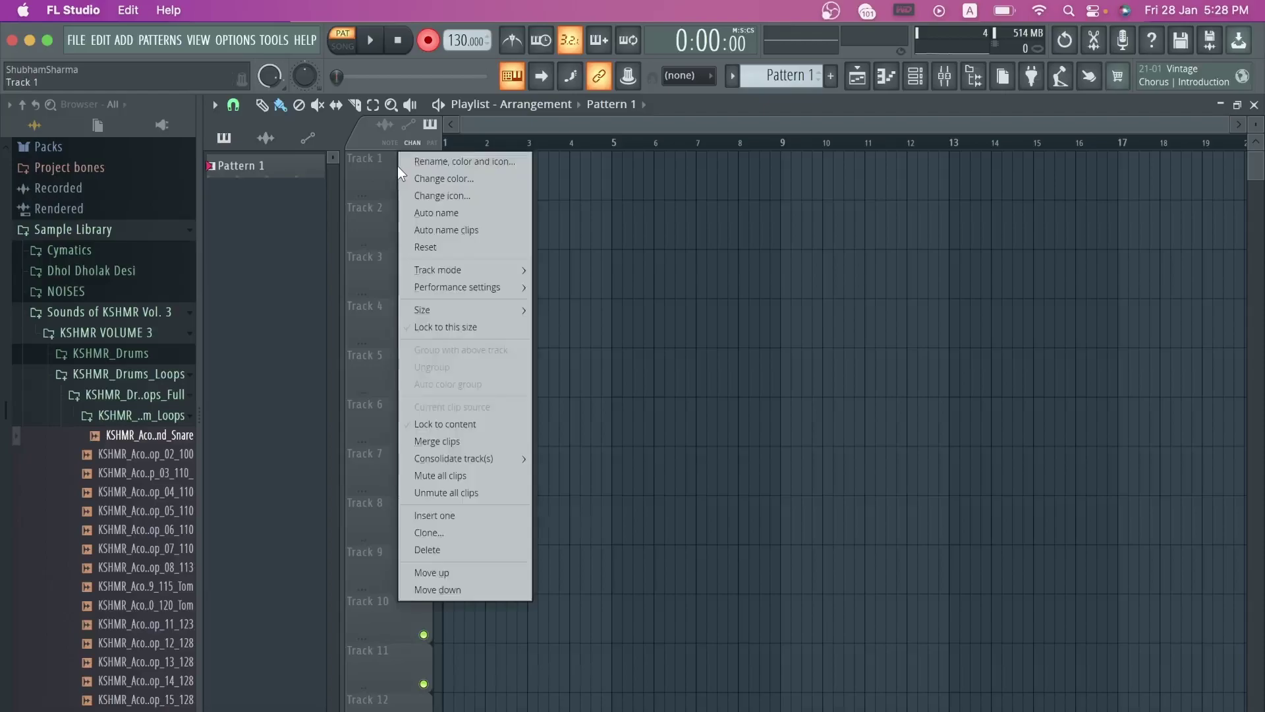
mouse_move(571, 290)
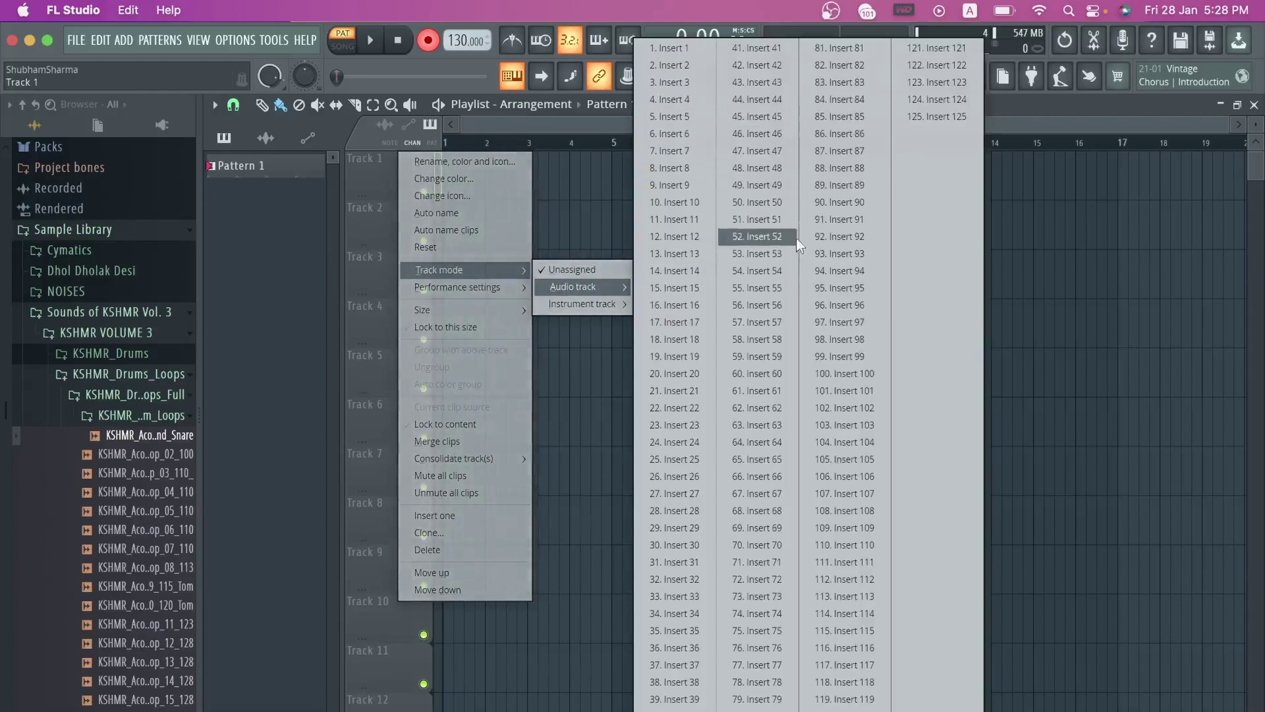
click(678, 50)
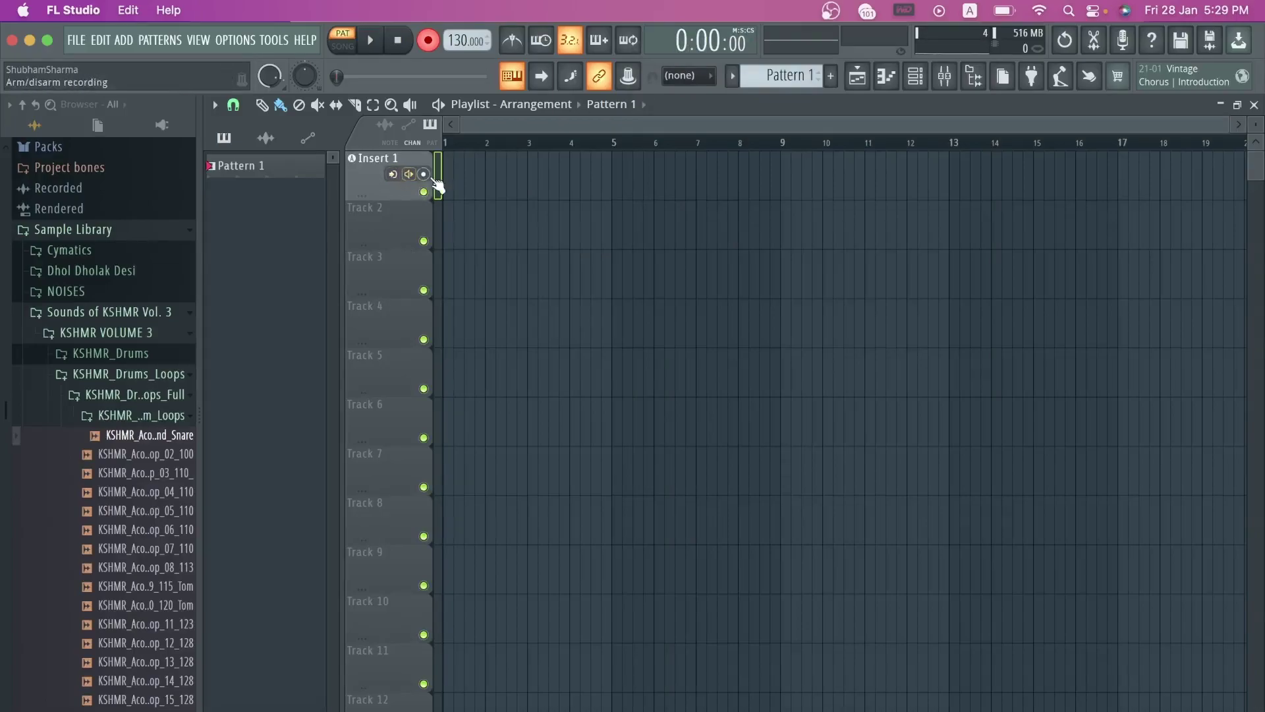
Check the external input and signal of mixer Insert 1 next to Insert 2, and return to the playlist.
click(945, 76)
click(1137, 128)
click(1139, 126)
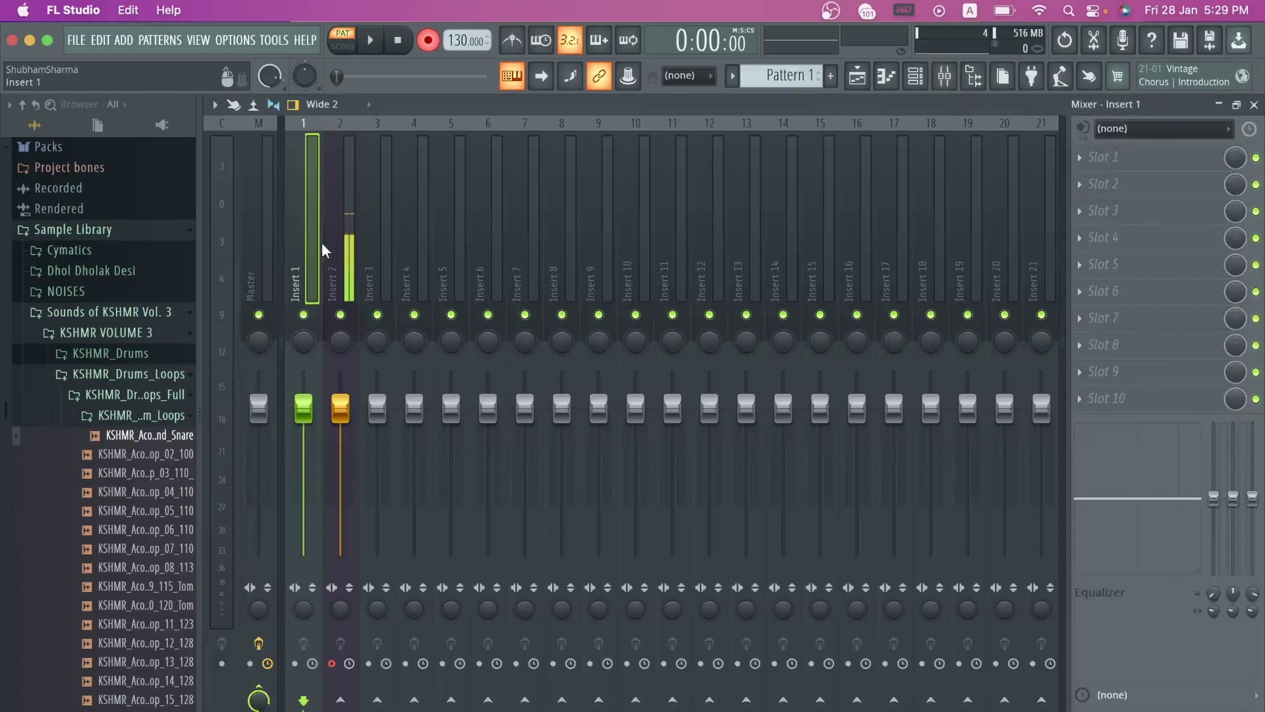
click(857, 76)
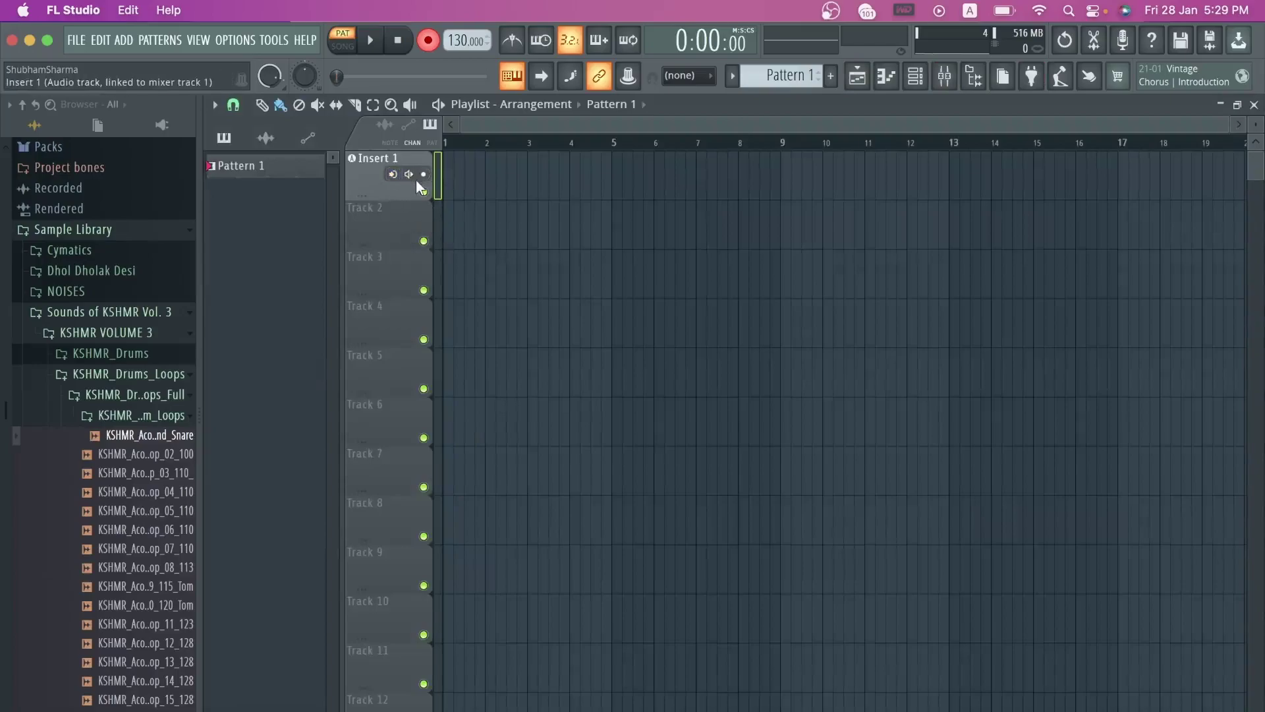
click(948, 81)
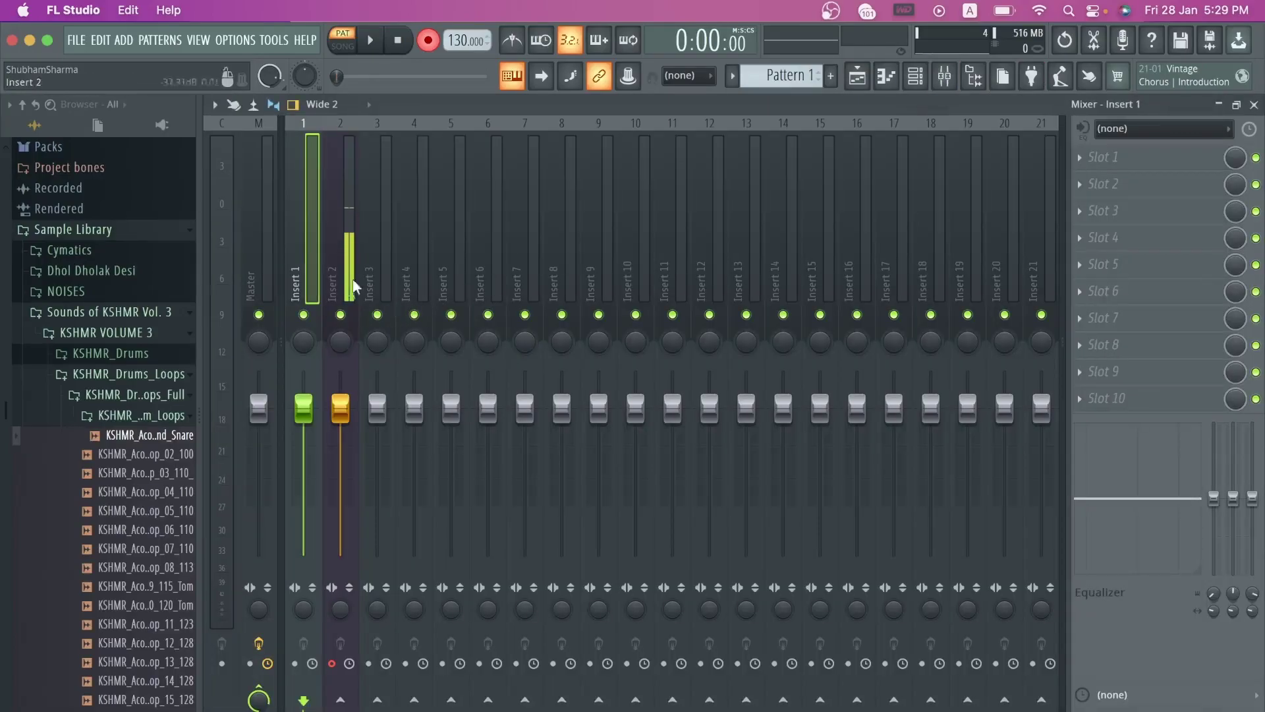
click(858, 76)
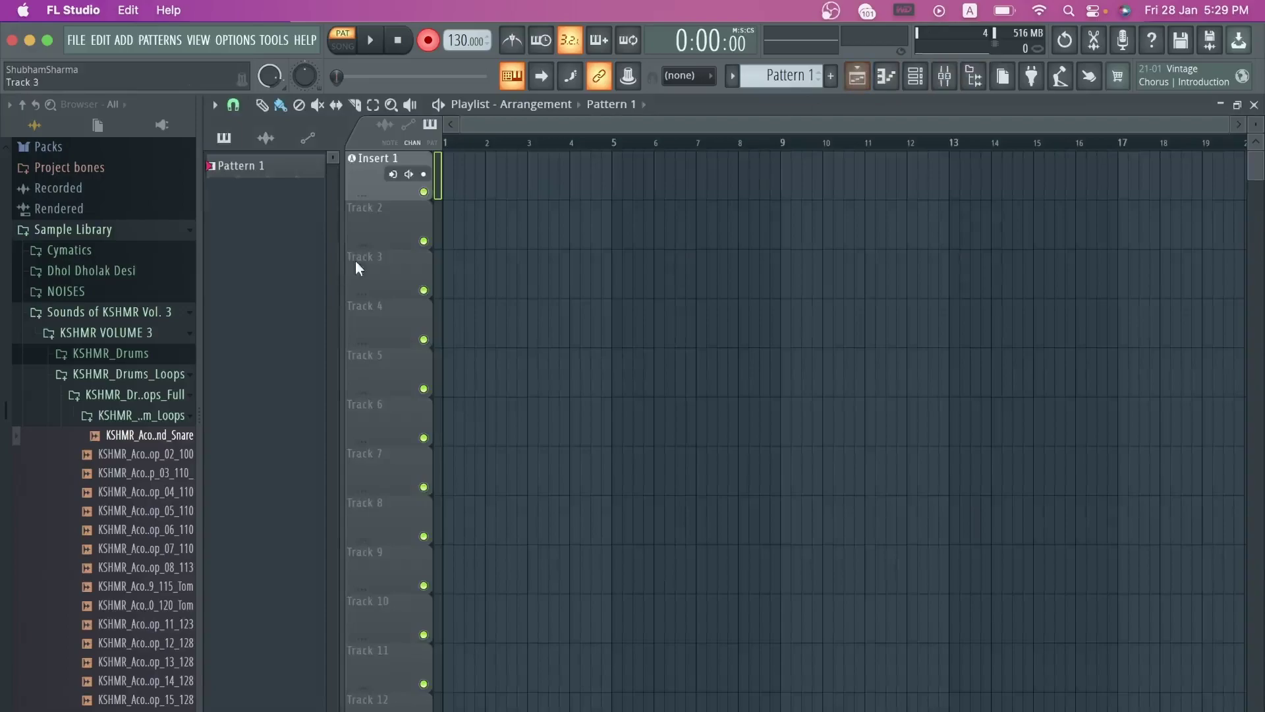
Set the audio input source of the Insert 1 playlist track to Input 1 and check its signal in the mixer.
click(394, 175)
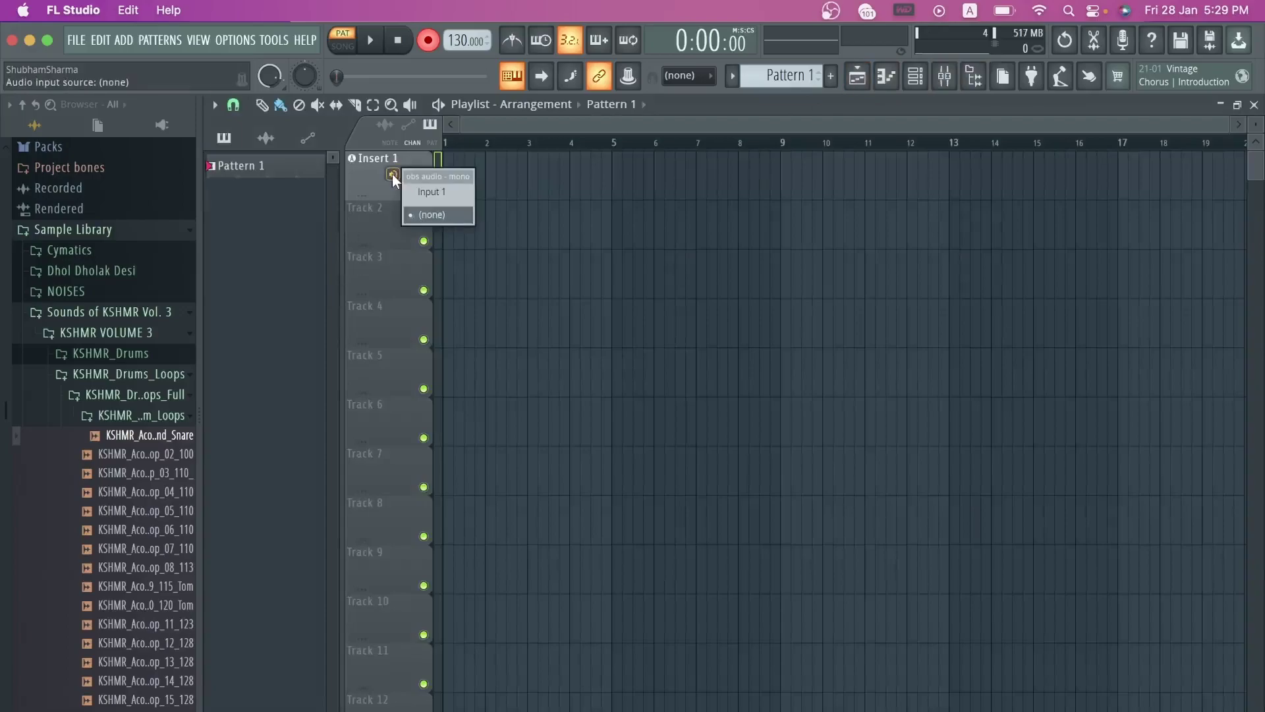
click(437, 191)
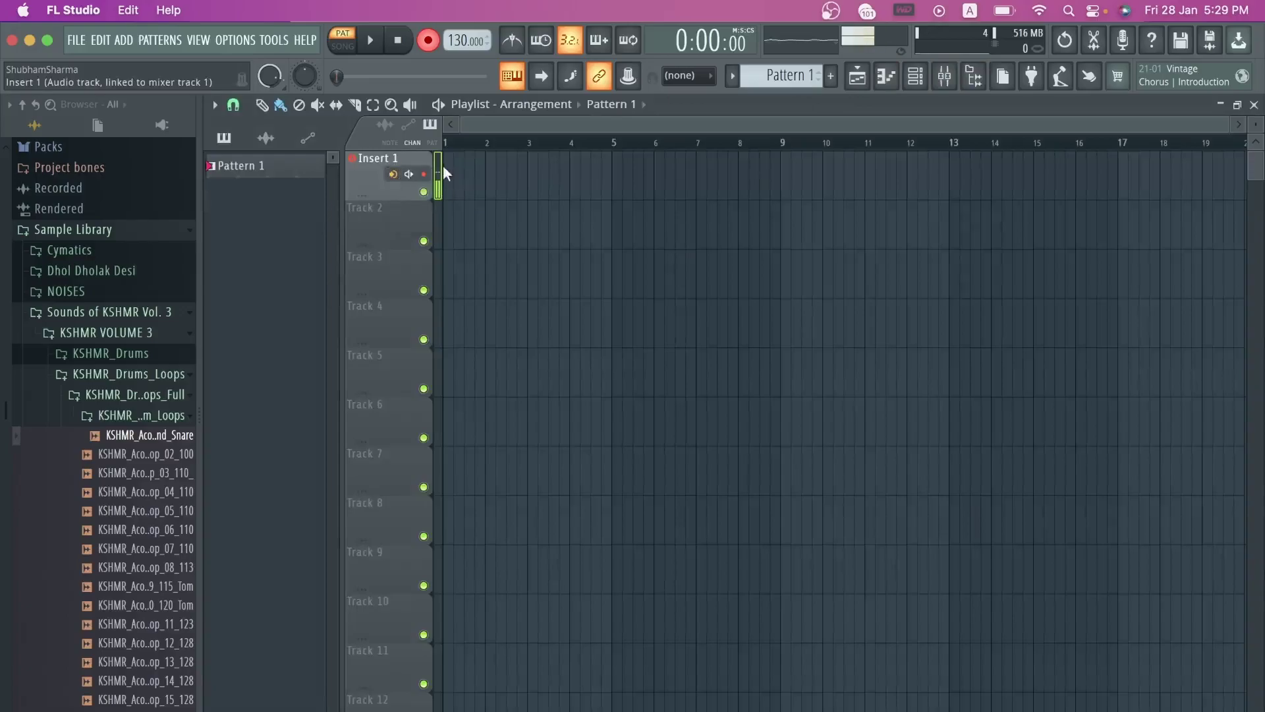
click(956, 77)
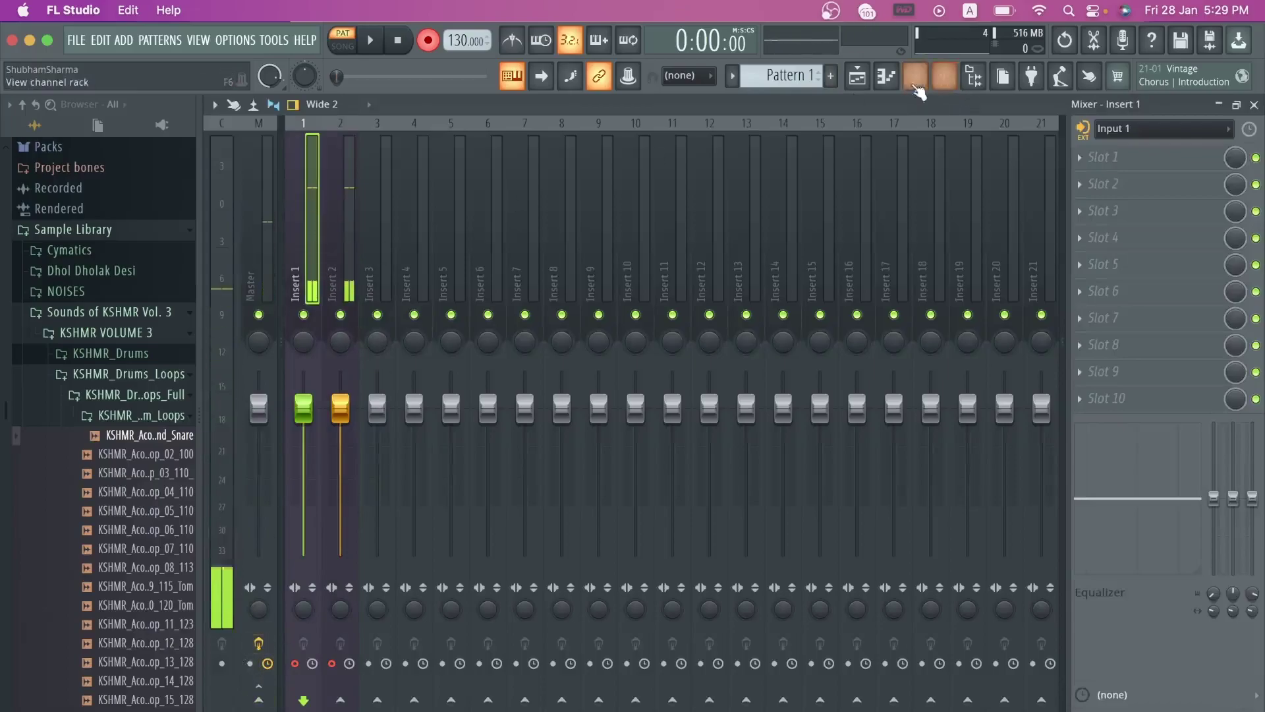
click(868, 75)
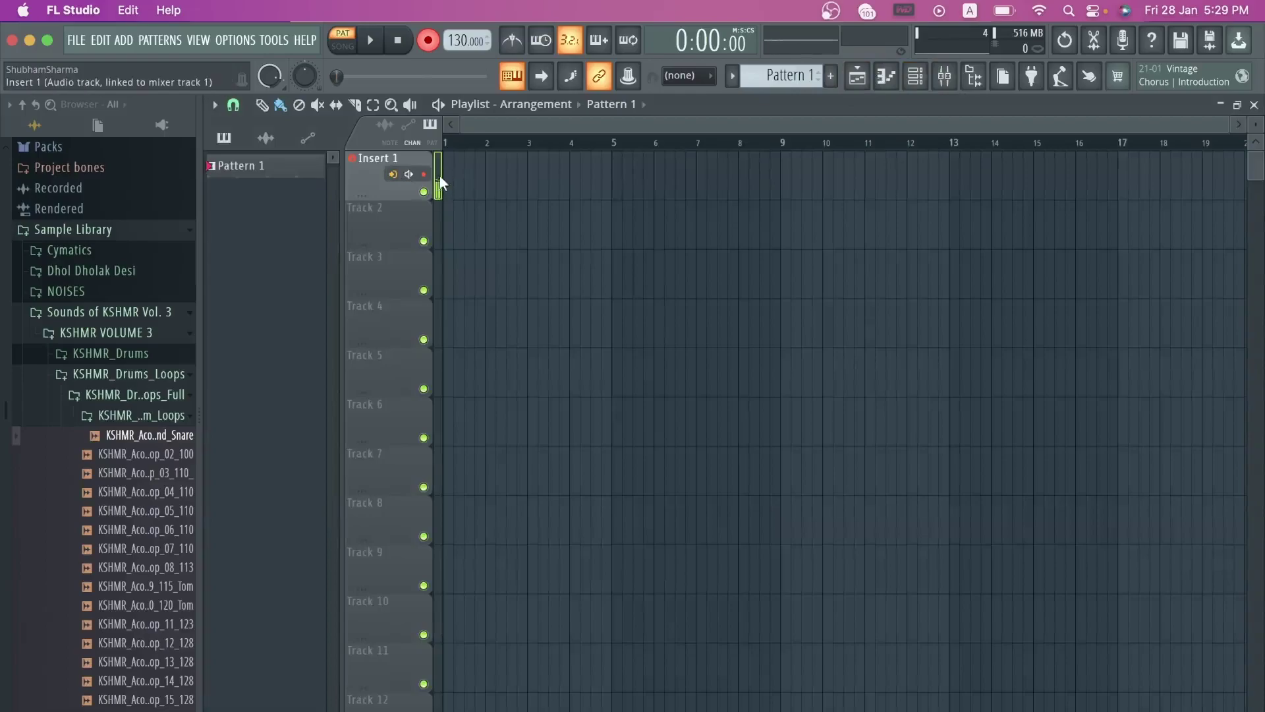
Review the input source and monitoring options of the Insert 1 playlist track, and view its channel in the mixer.
click(394, 175)
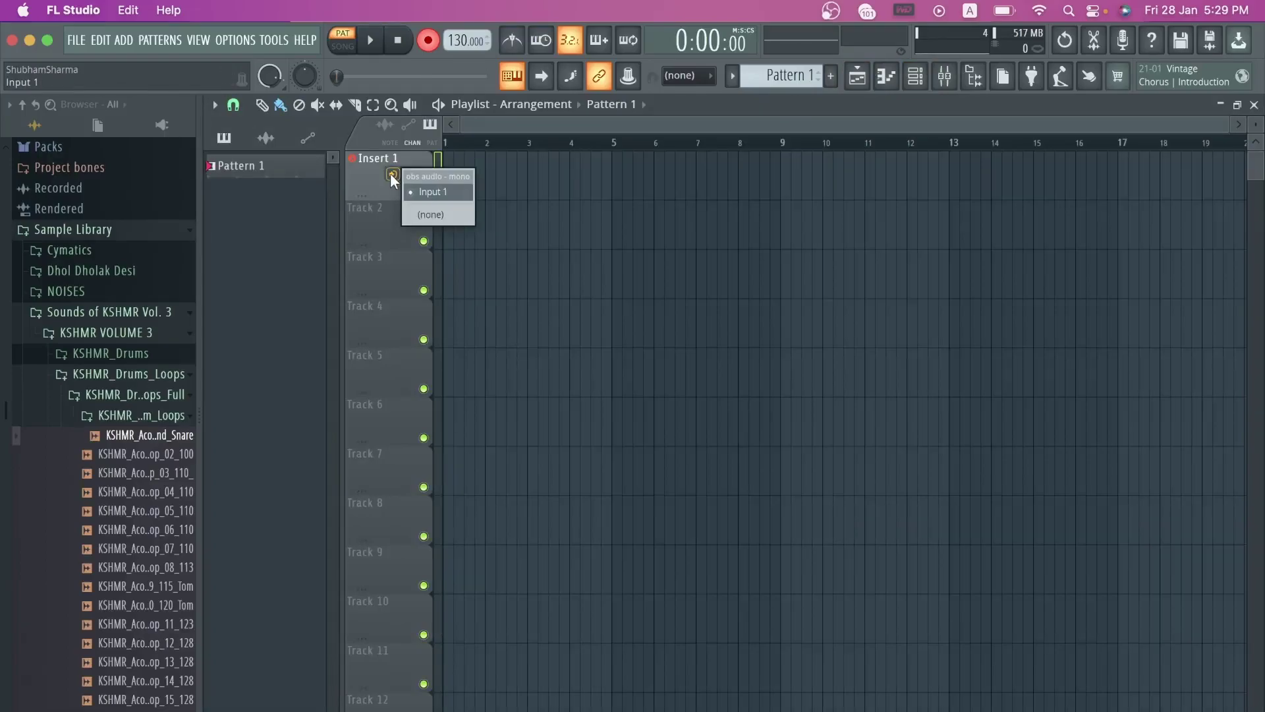
click(362, 184)
click(408, 175)
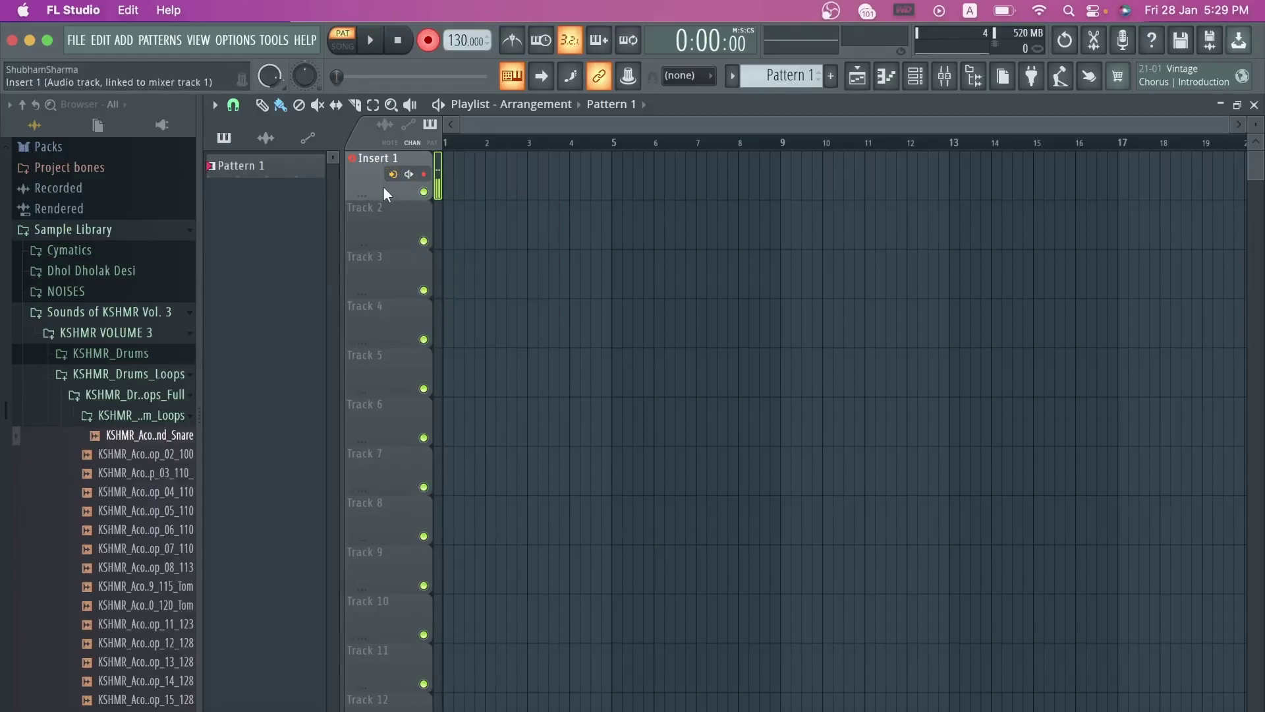
click(940, 88)
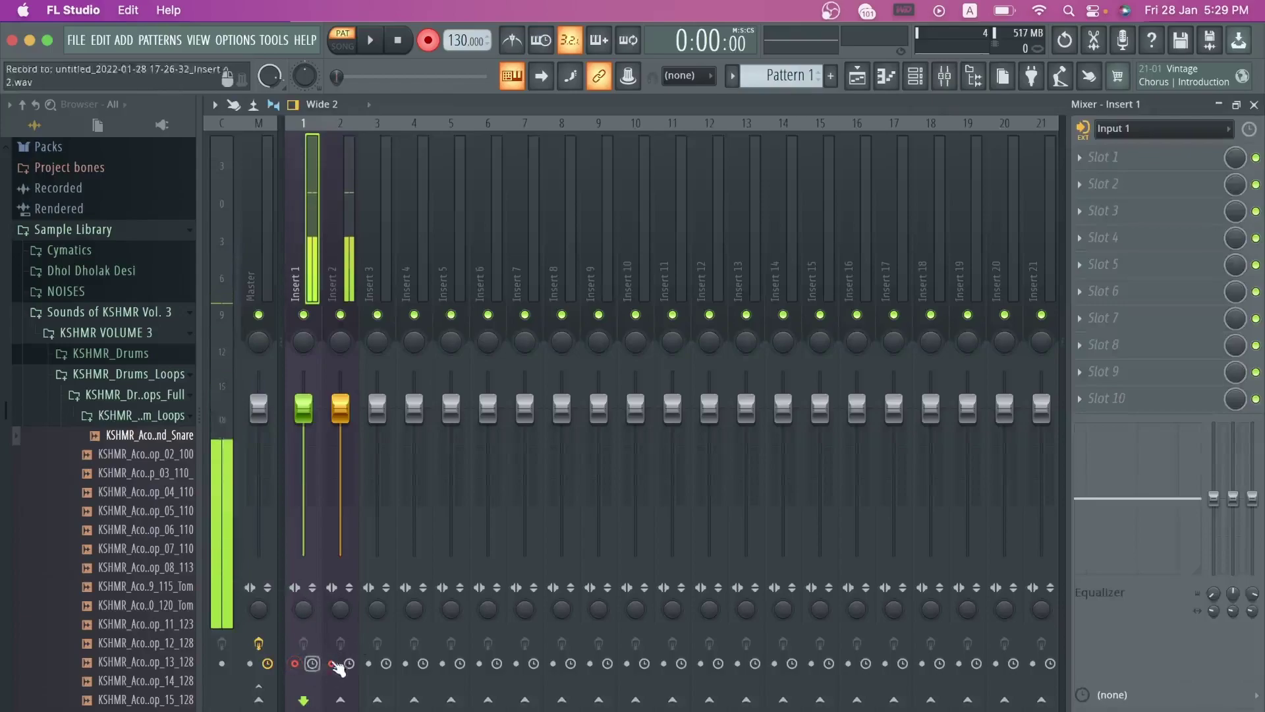
Remove the external audio input from mixer Insert 2 so only Insert 1 stays armed, and return to the playlist.
click(347, 239)
click(1144, 129)
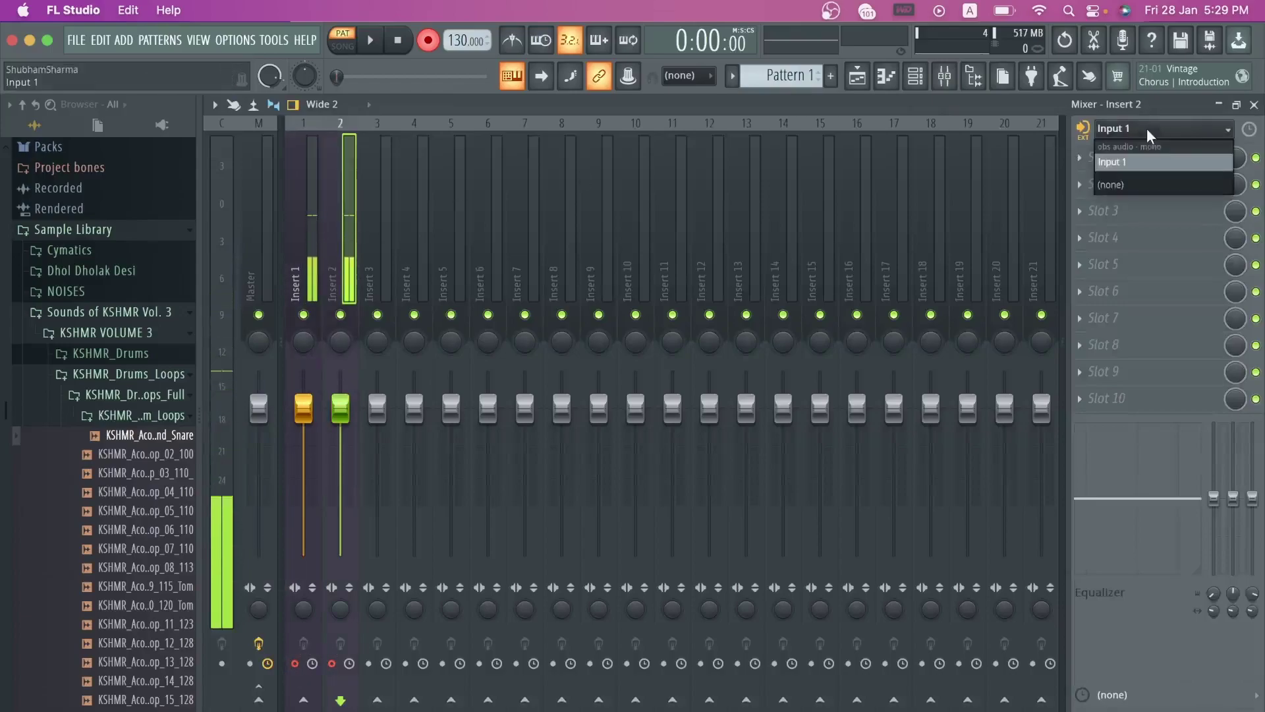
click(1127, 158)
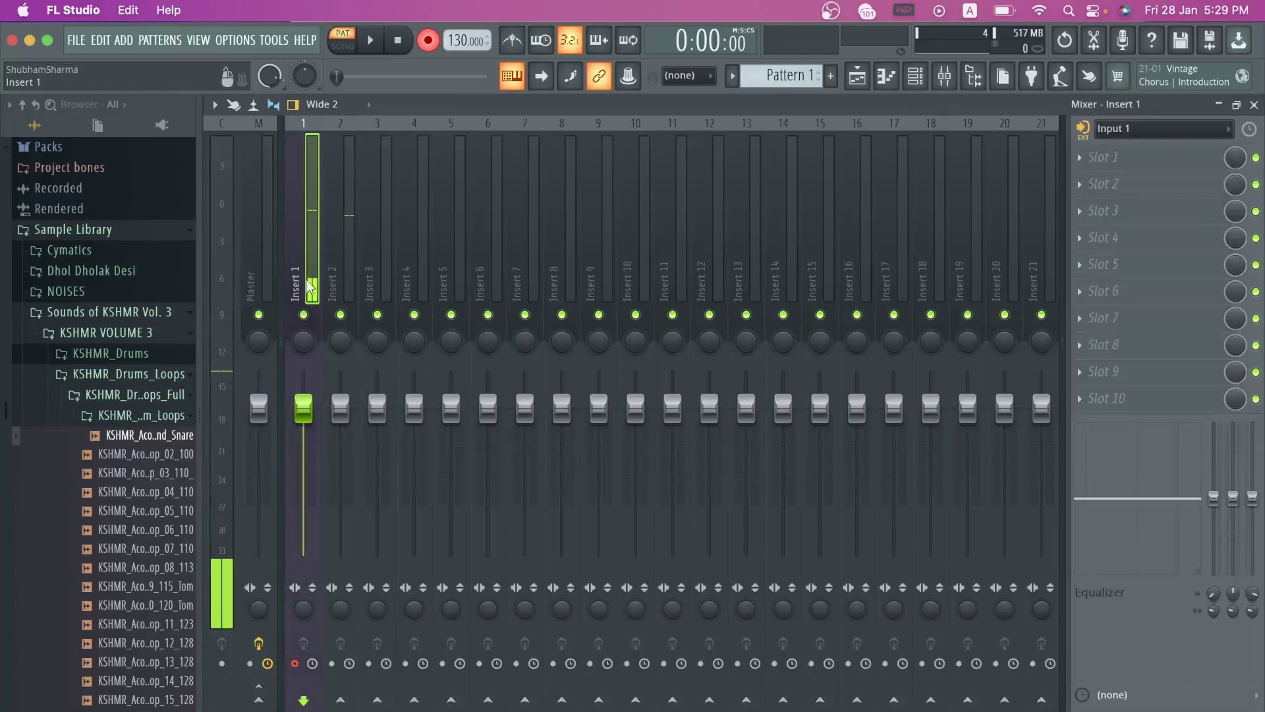
click(862, 79)
click(859, 77)
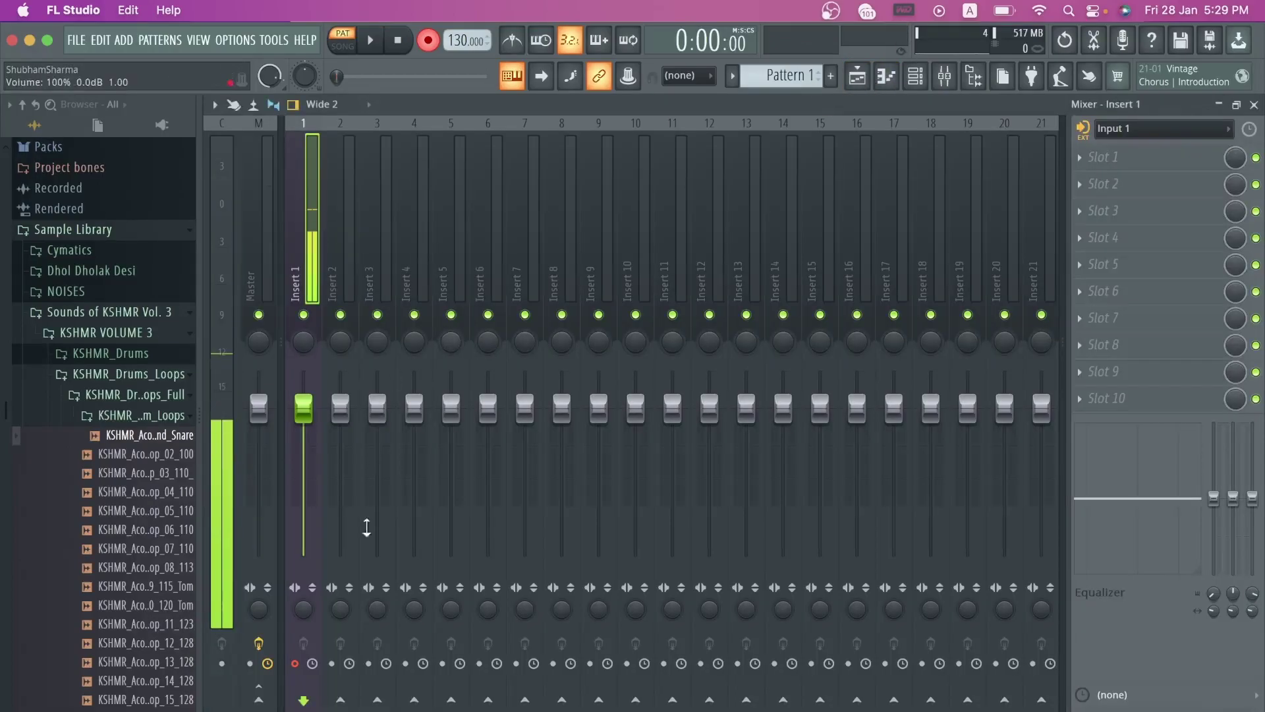
click(857, 78)
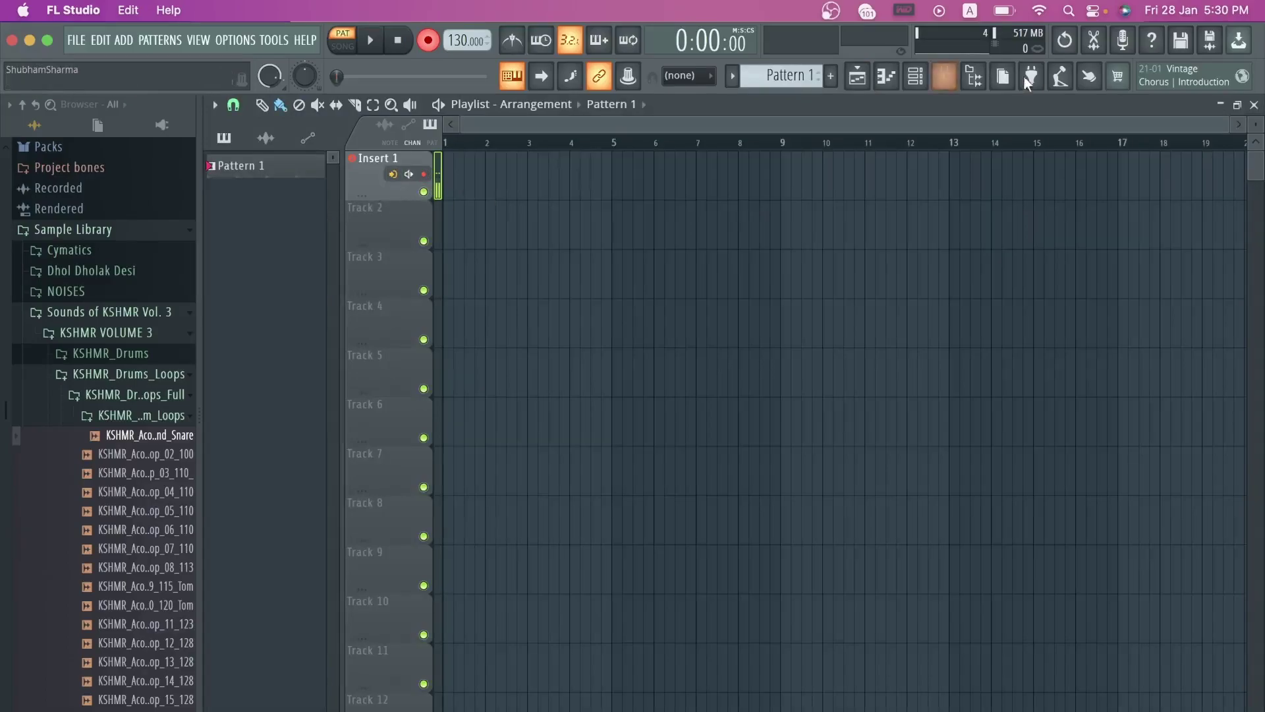
Compare the Insert 1 input source and signal level in the mixer with the linked Insert 1 track in the playlist.
click(944, 76)
click(1145, 125)
click(1147, 127)
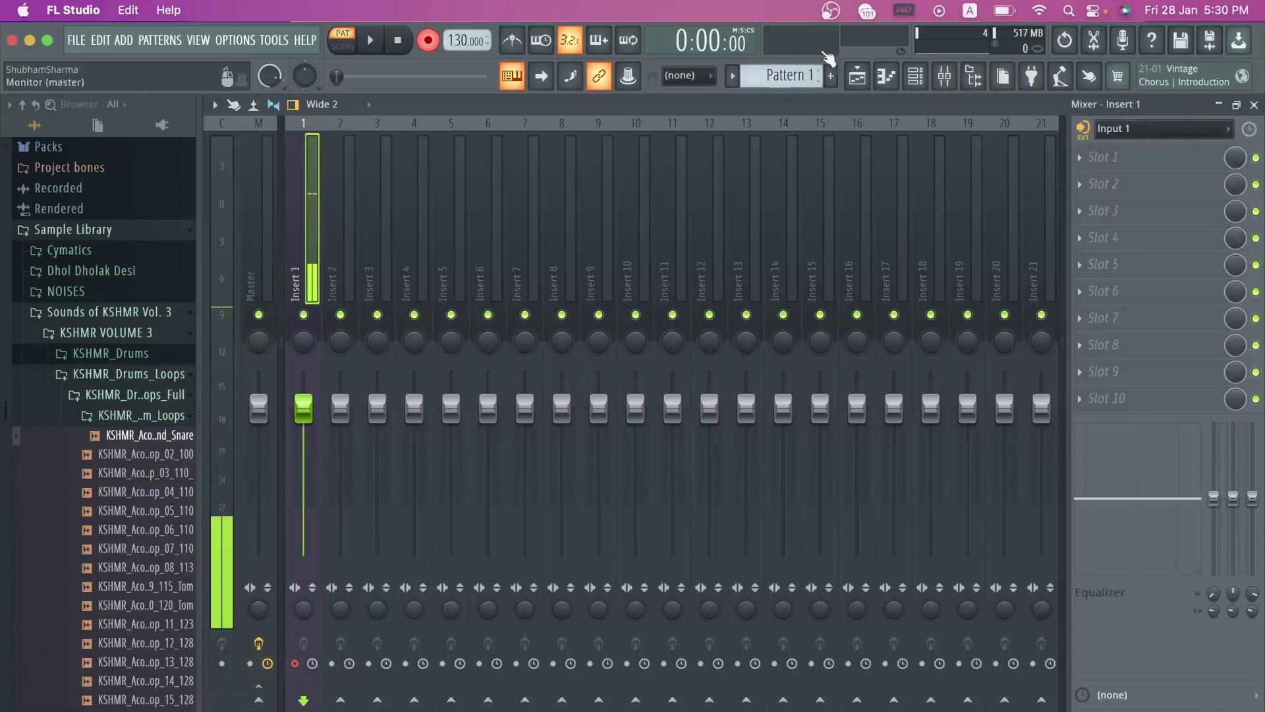
click(858, 77)
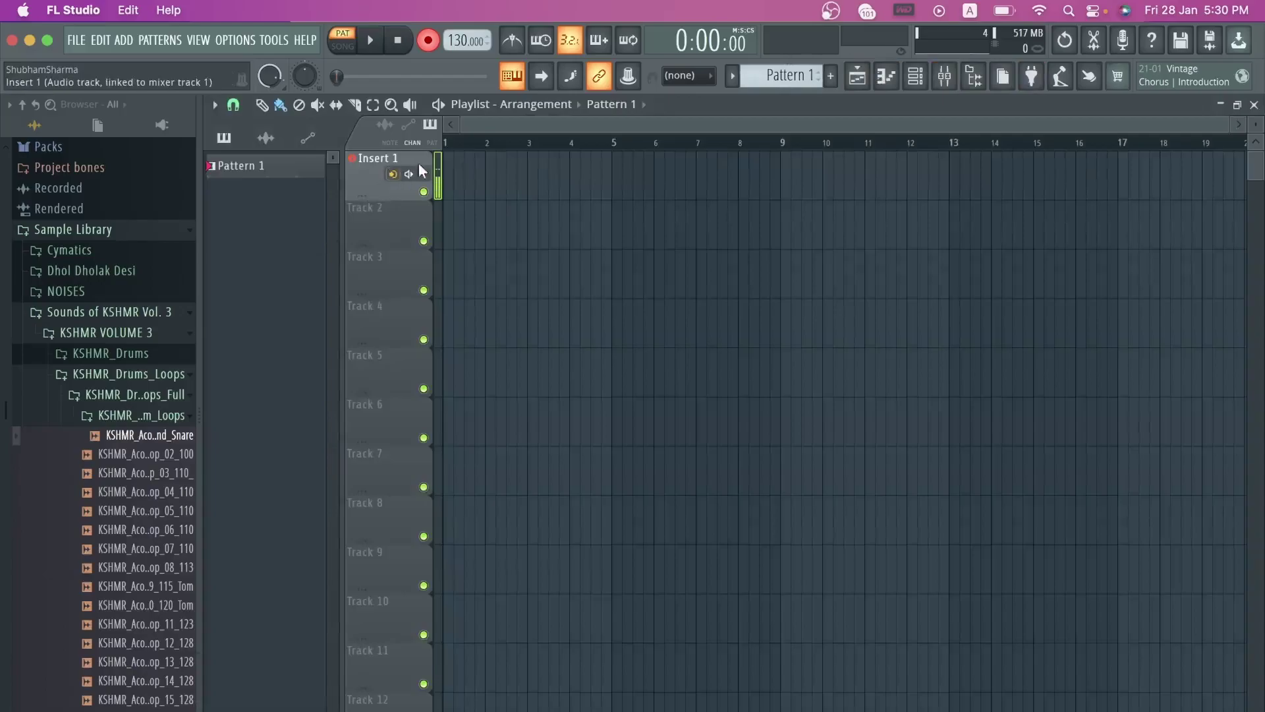
click(945, 77)
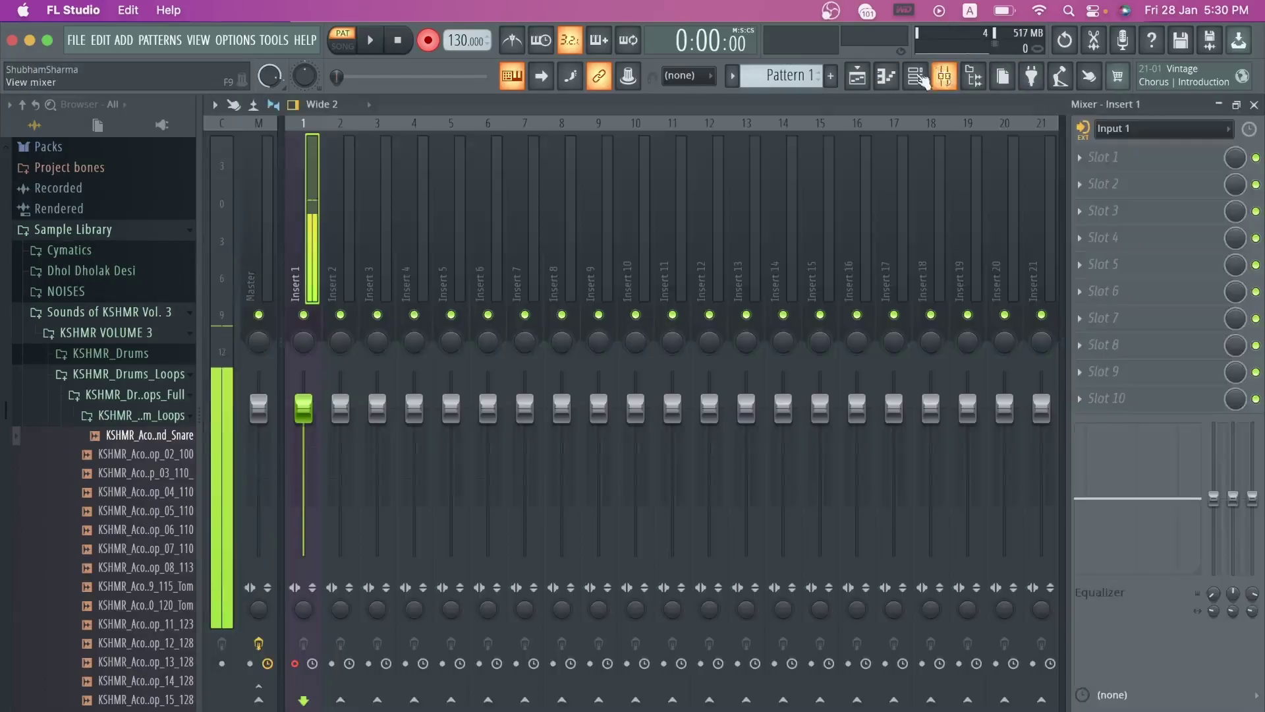
click(317, 195)
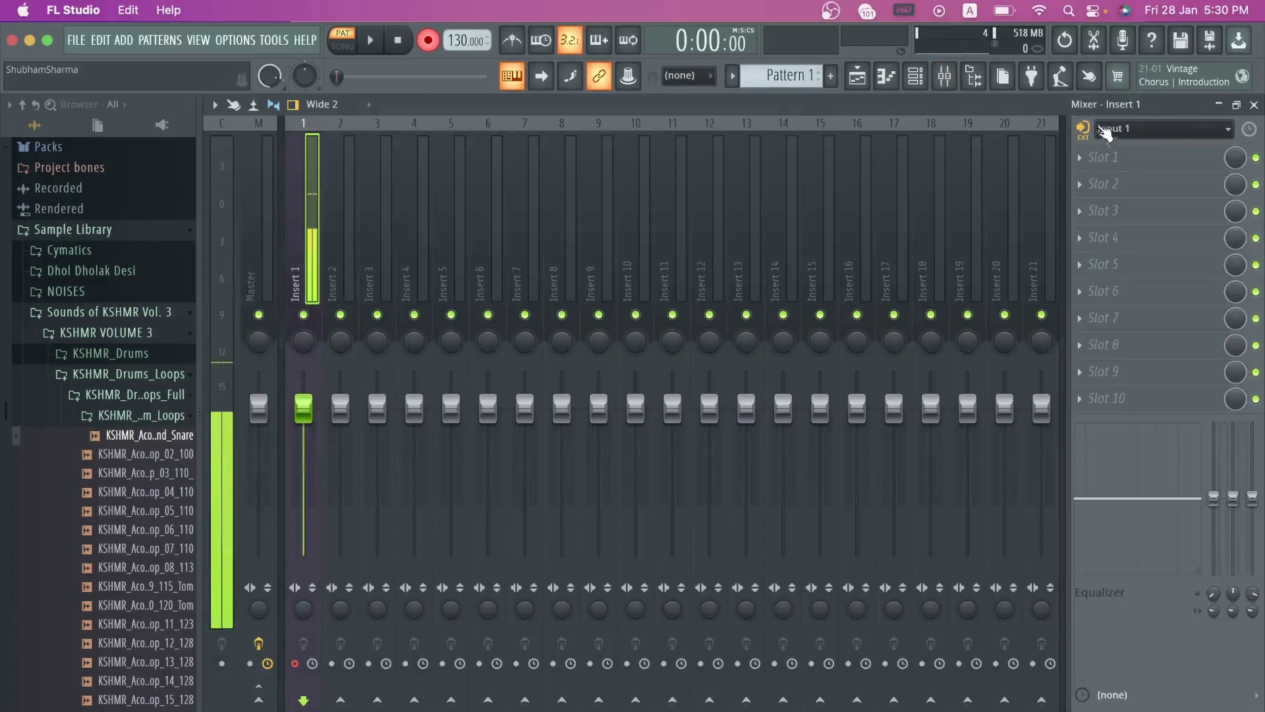
click(857, 76)
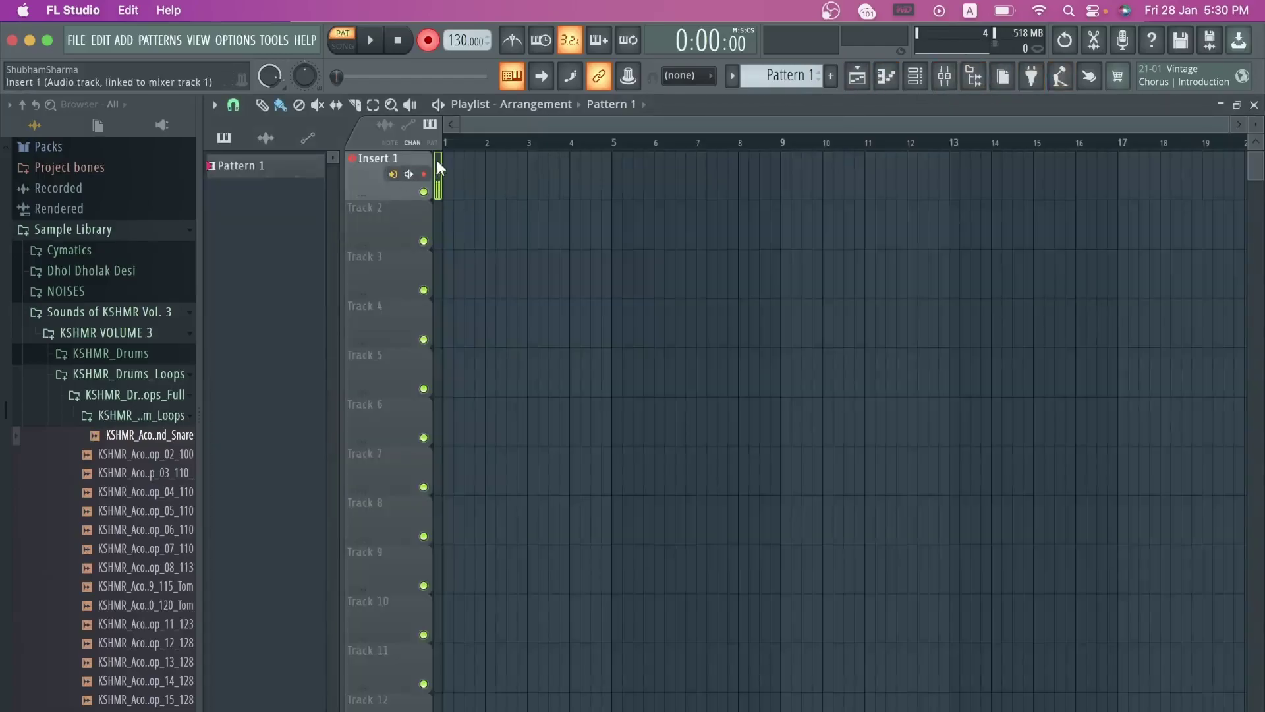
Record about five bars of audio into the playlist as an audio clip on the Insert 1 track, and check Insert 1's record arming in the mixer.
click(427, 40)
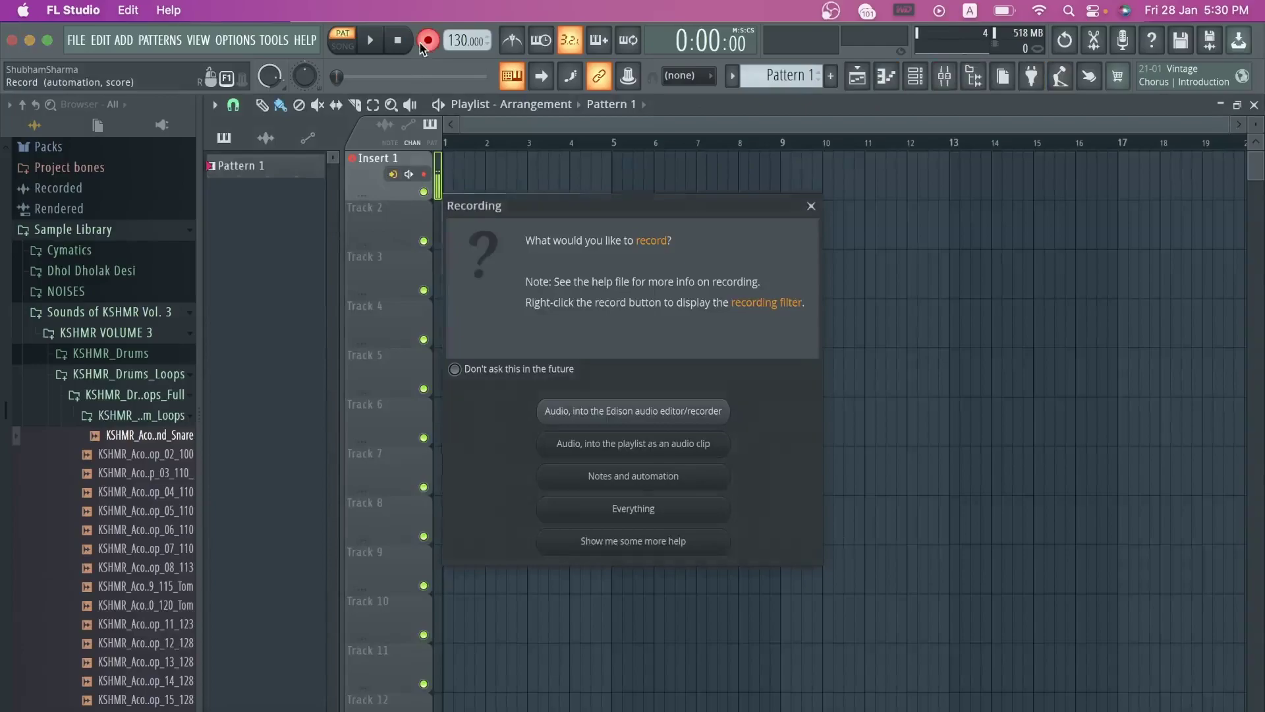
click(596, 443)
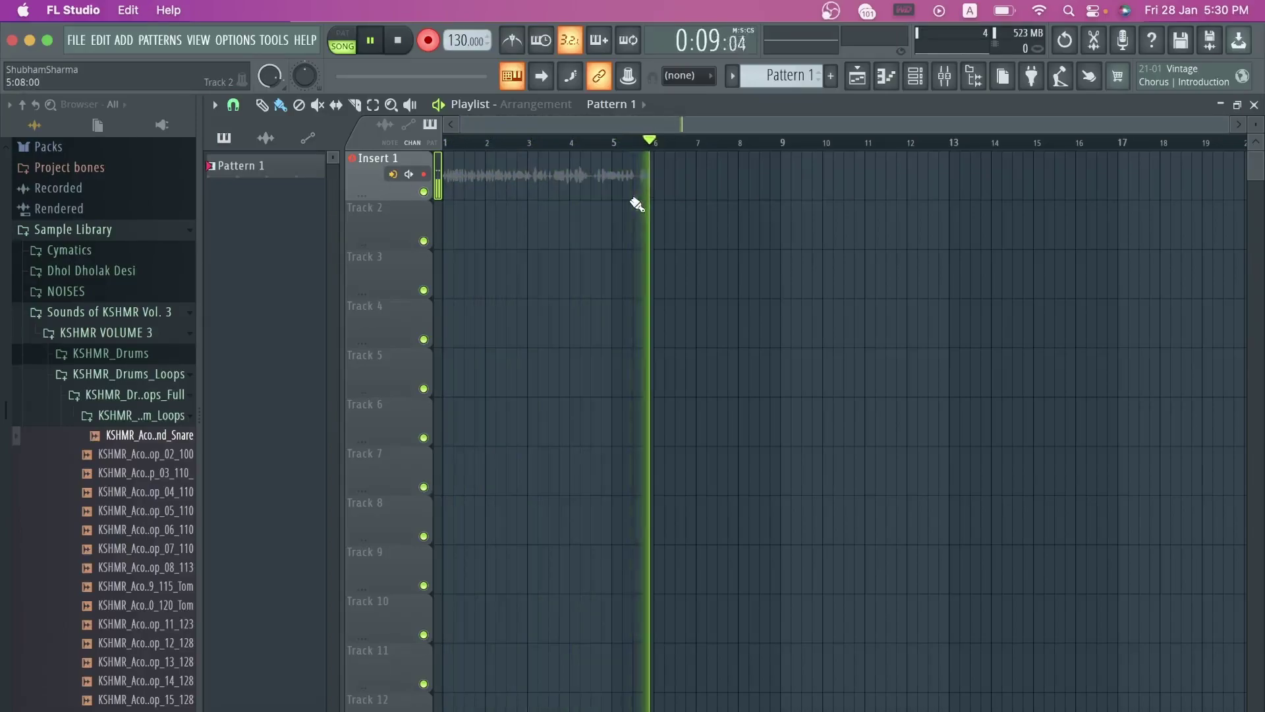
click(406, 51)
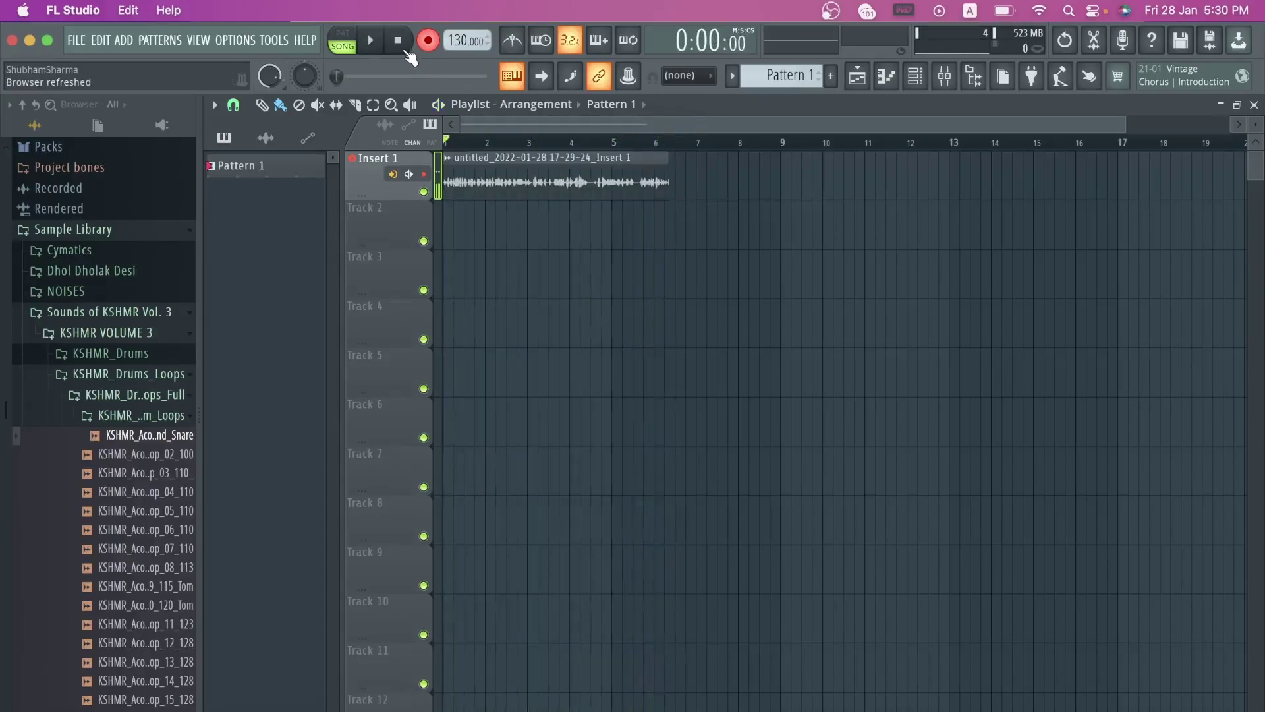
click(949, 85)
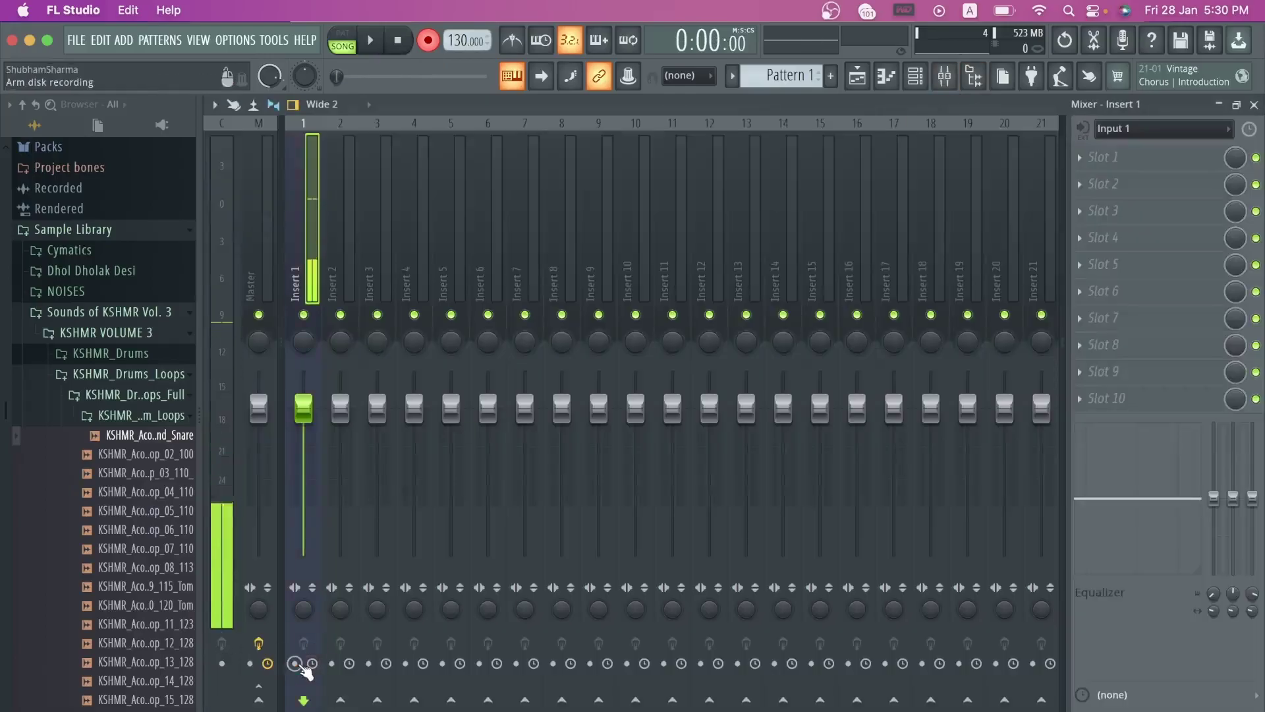
click(858, 77)
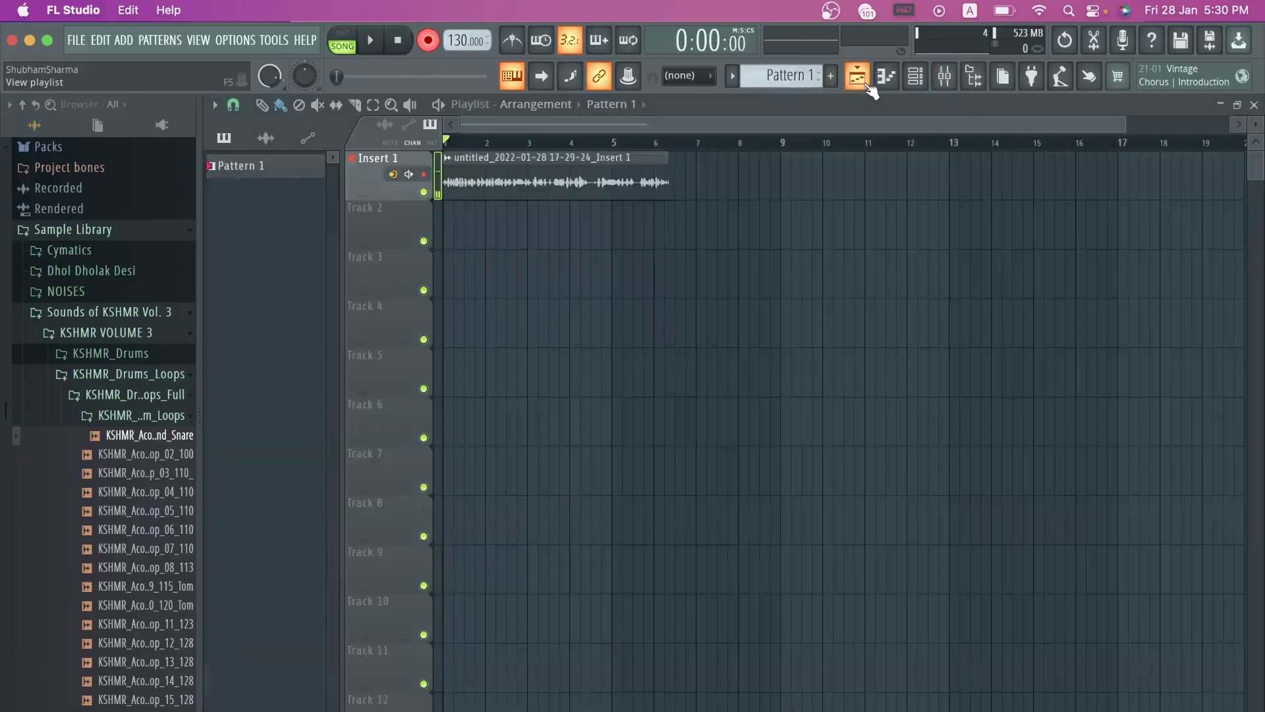